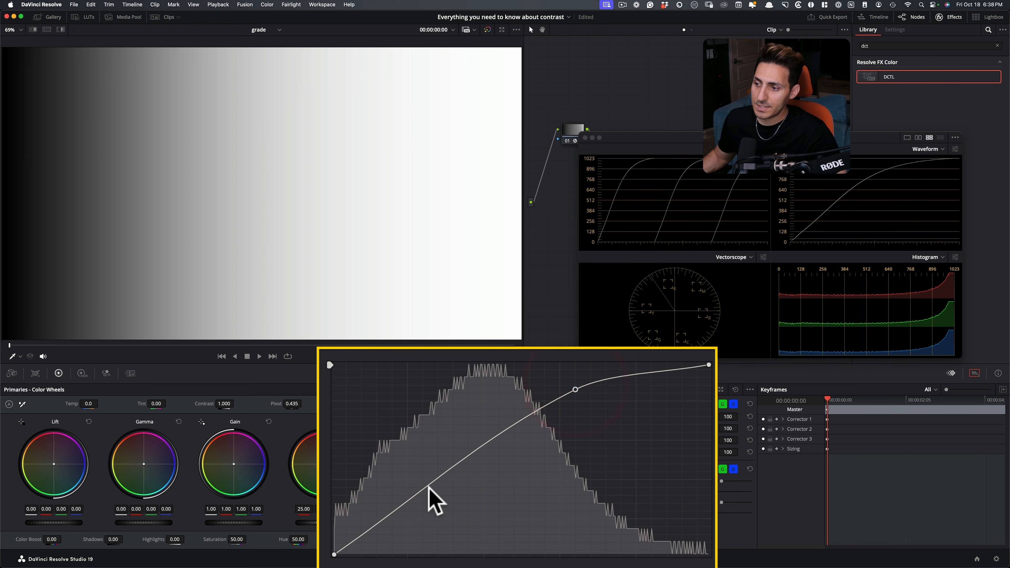
# Shape node 02's custom curve into a steep S-curve with lifted blacks, adding extra points across shadows, midtones and highlights.
pyautogui.moveTo(401, 509); pyautogui.dragTo(454, 537)
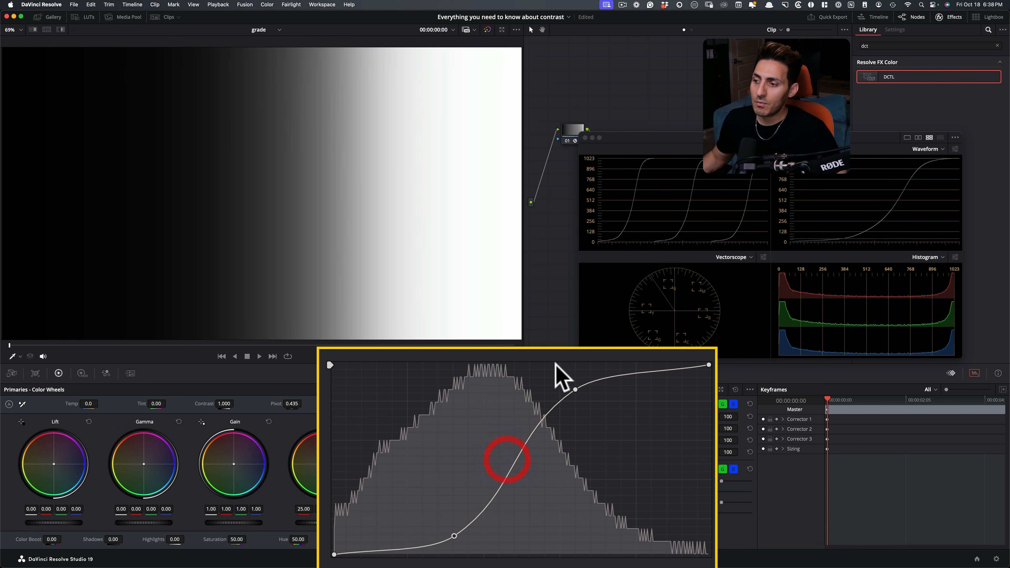
pyautogui.moveTo(575, 389); pyautogui.dragTo(591, 381)
pyautogui.moveTo(533, 442); pyautogui.dragTo(543, 413)
pyautogui.moveTo(502, 486); pyautogui.dragTo(510, 488)
pyautogui.moveTo(334, 554); pyautogui.dragTo(396, 548)
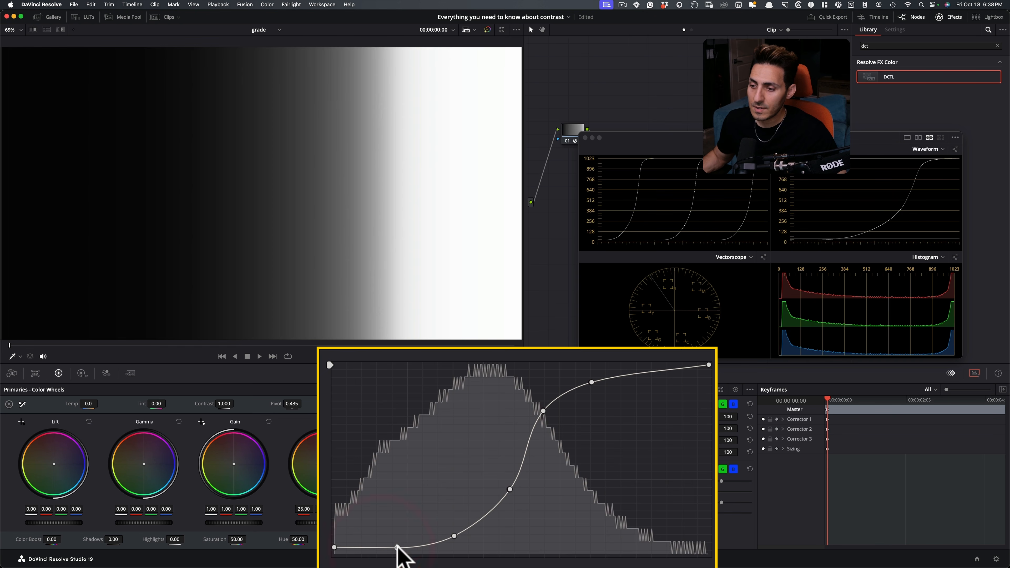
pyautogui.moveTo(662, 370); pyautogui.dragTo(659, 367)
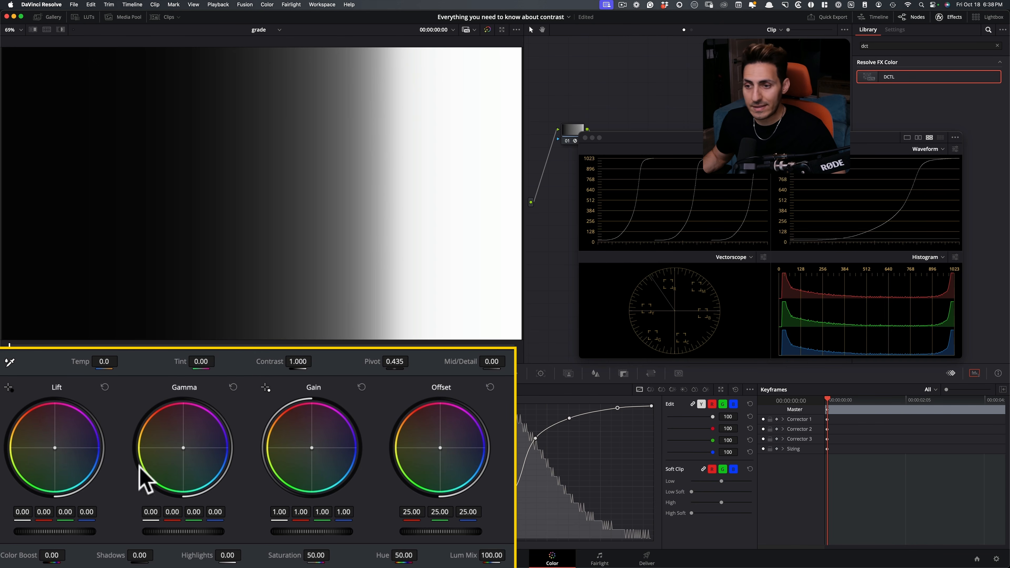
# Reset node 02's custom curve, move the scopes window clear of the node graph, and reposition node 02 closer to node 01.
pyautogui.click(735, 390)
pyautogui.moveTo(648, 139); pyautogui.dragTo(680, 344)
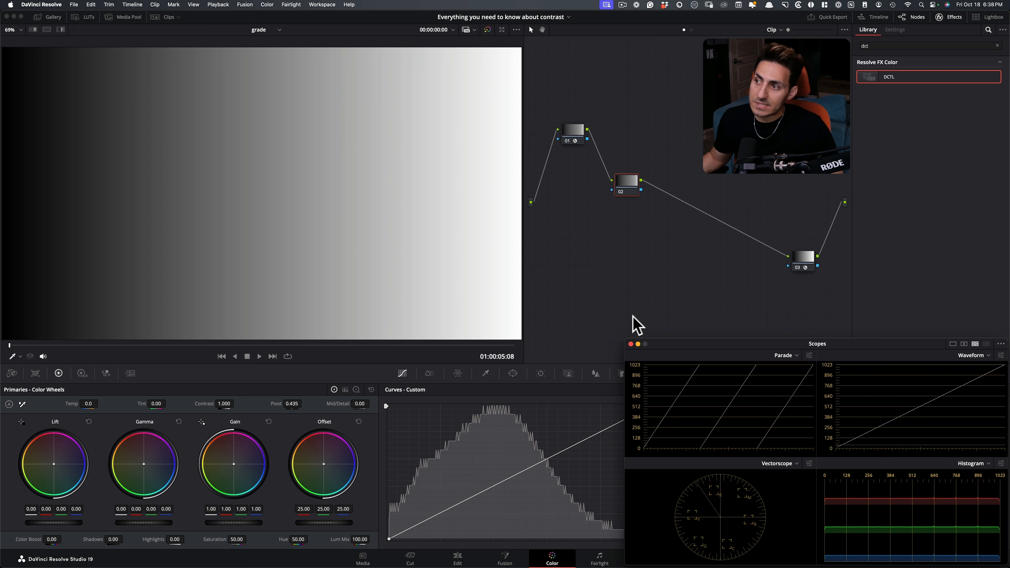
pyautogui.moveTo(632, 180)
pyautogui.mouseDown()
pyautogui.moveTo(623, 180)
pyautogui.moveTo(636, 178)
pyautogui.mouseUp()
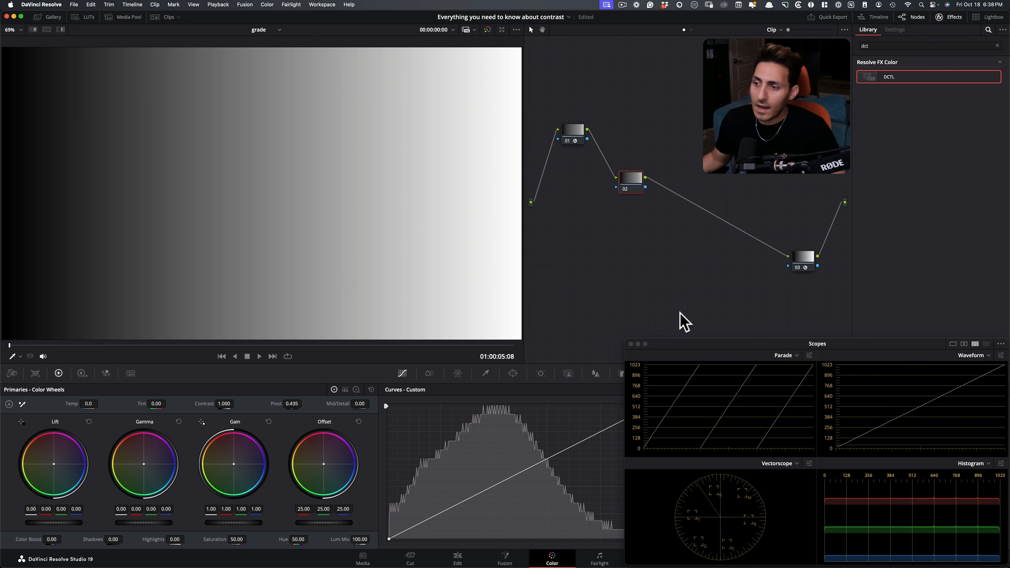
pyautogui.moveTo(634, 181); pyautogui.dragTo(622, 162)
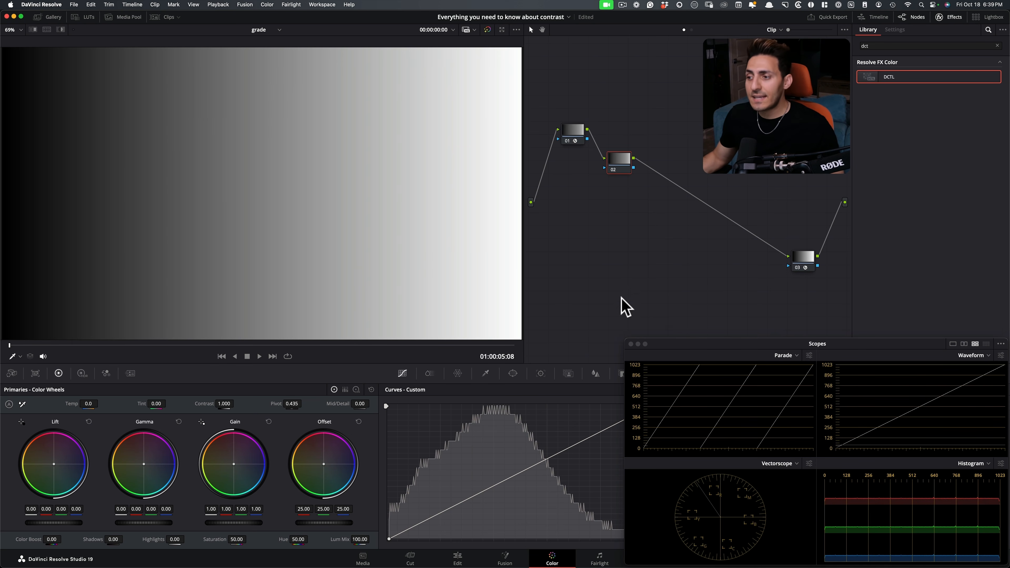
pyautogui.hotkey('alt', 's')
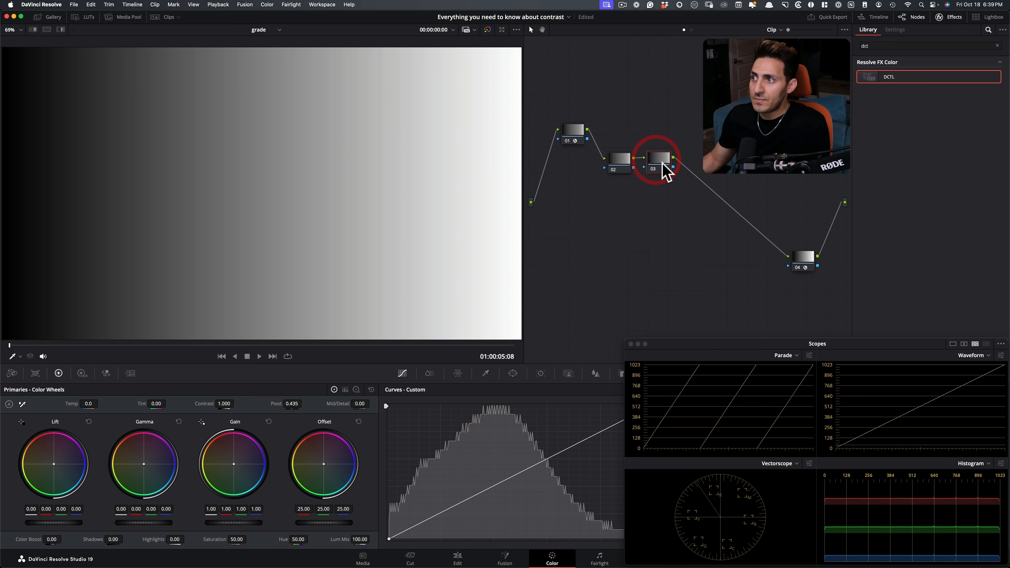
pyautogui.press('BackSpace')
pyautogui.moveTo(621, 162); pyautogui.dragTo(628, 159)
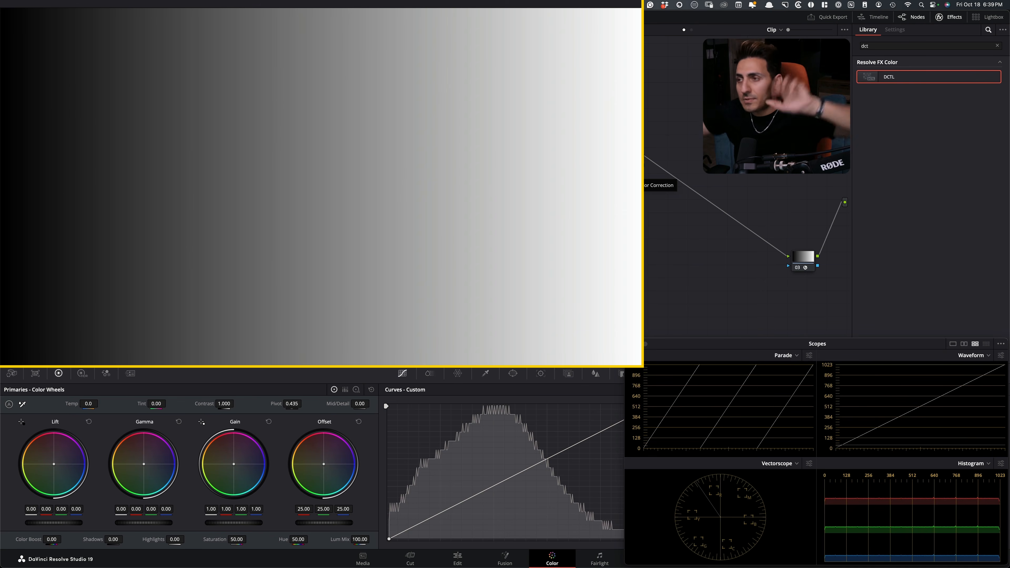
# Apply the DCTL effect to node 02, load QT_Charts_v1.0 and enable its Mid Gray chart.
pyautogui.moveTo(897, 81); pyautogui.dragTo(627, 158)
pyautogui.click(927, 74)
pyautogui.click(913, 154)
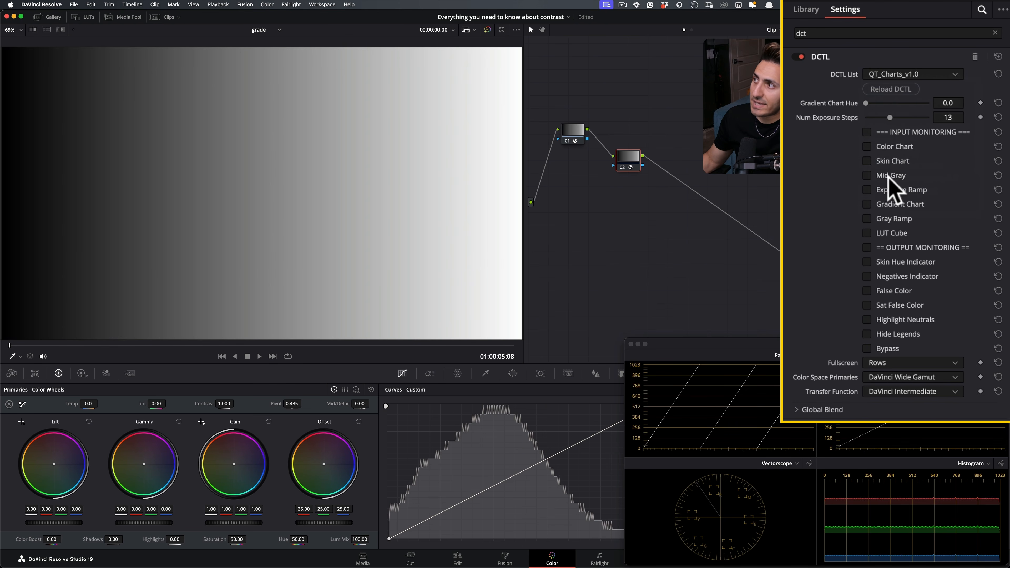
pyautogui.click(881, 175)
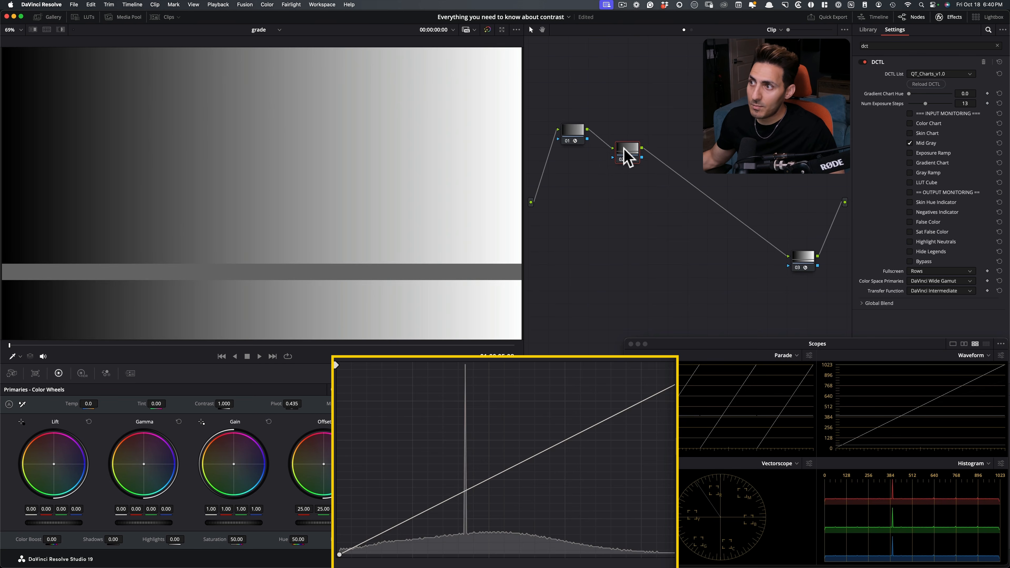
# Add a serial node after node 02 and anchor its custom curve with a point at the mid-gray histogram spike.
pyautogui.click(624, 156)
pyautogui.hotkey('alt', 's')
pyautogui.moveTo(668, 169)
pyautogui.mouseDown()
pyautogui.moveTo(709, 234)
pyautogui.moveTo(710, 208)
pyautogui.mouseUp()
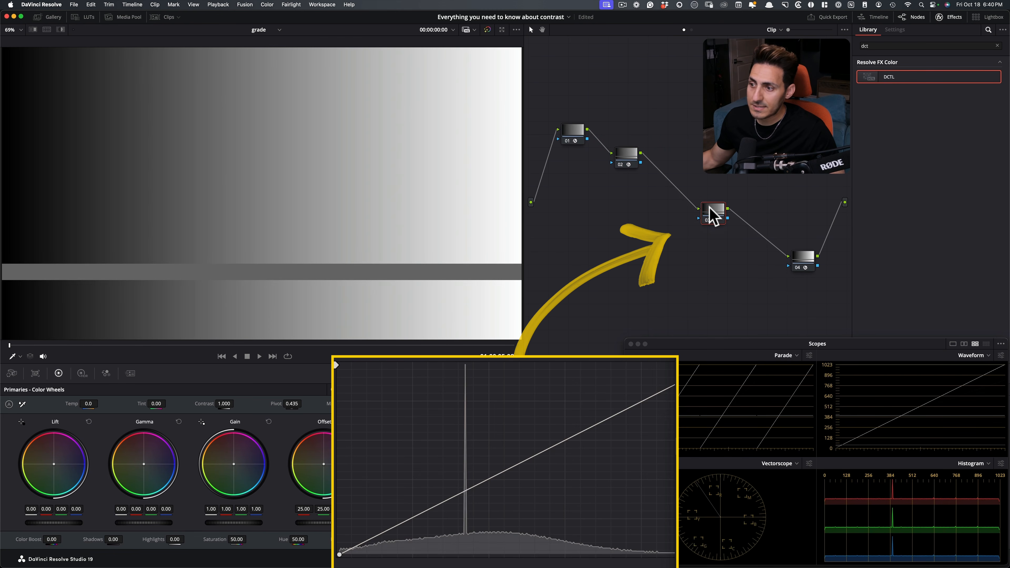
pyautogui.click(464, 491)
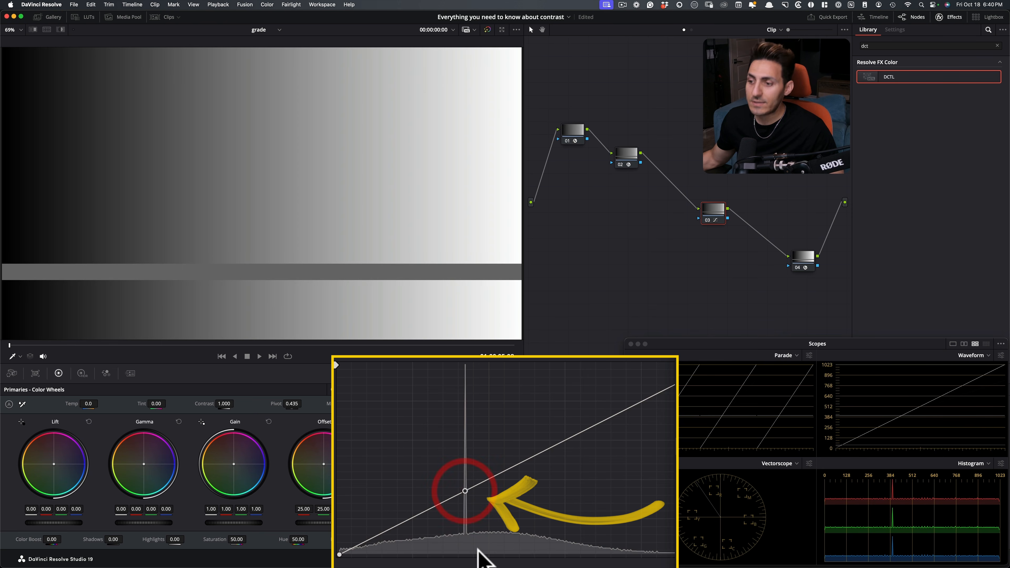
# Disable and re-enable node 03 repeatedly to compare the mid-gray bar with and without the curve's anchor point.
pyautogui.press('super+d')
pyautogui.press('super+d')
pyautogui.press('super+d')
pyautogui.press('super+d')
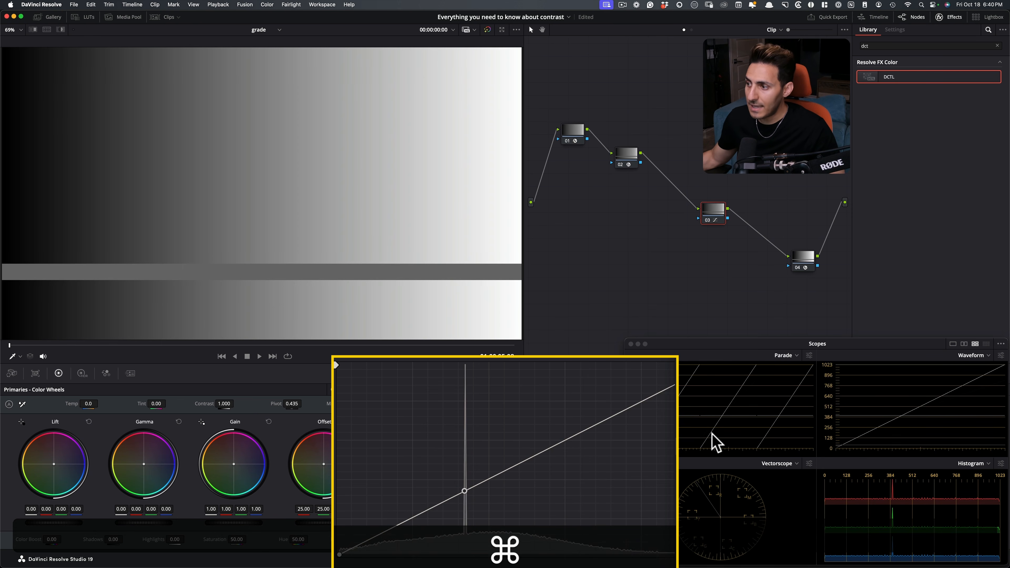
pyautogui.press('super+d')
pyautogui.press('super+d')
pyautogui.press('super+d')
pyautogui.press('super+d')
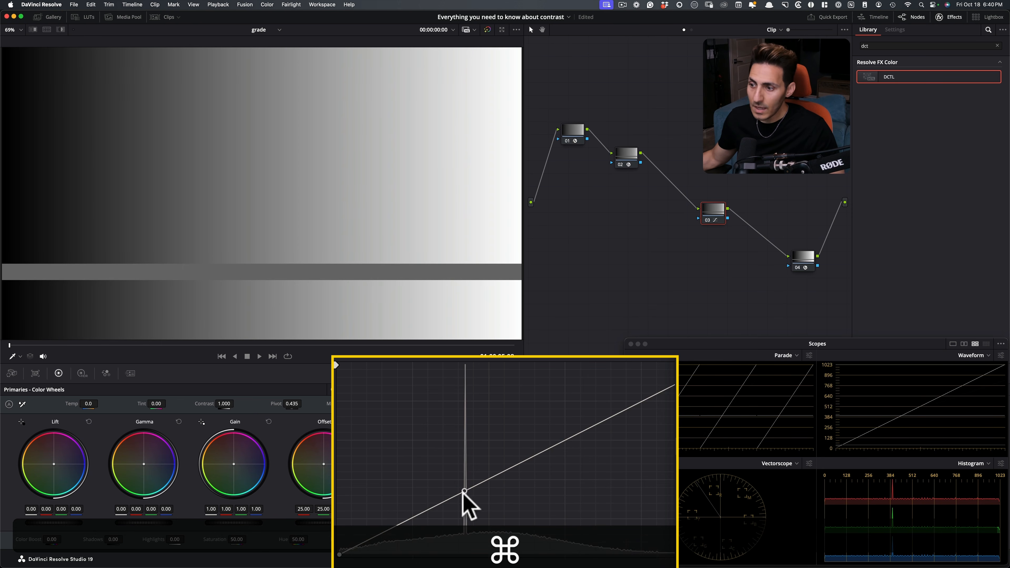
pyautogui.press('super+d')
pyautogui.press('super+d')
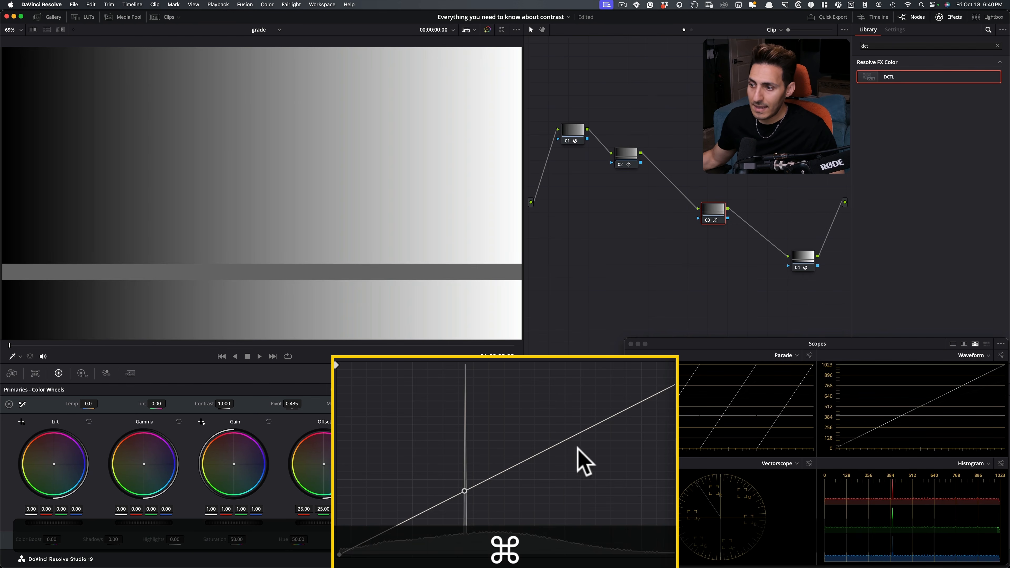
# Form an S-curve around node 03's mid-gray anchor by raising a highlight point and lowering a shadow point.
pyautogui.moveTo(581, 431); pyautogui.dragTo(579, 388)
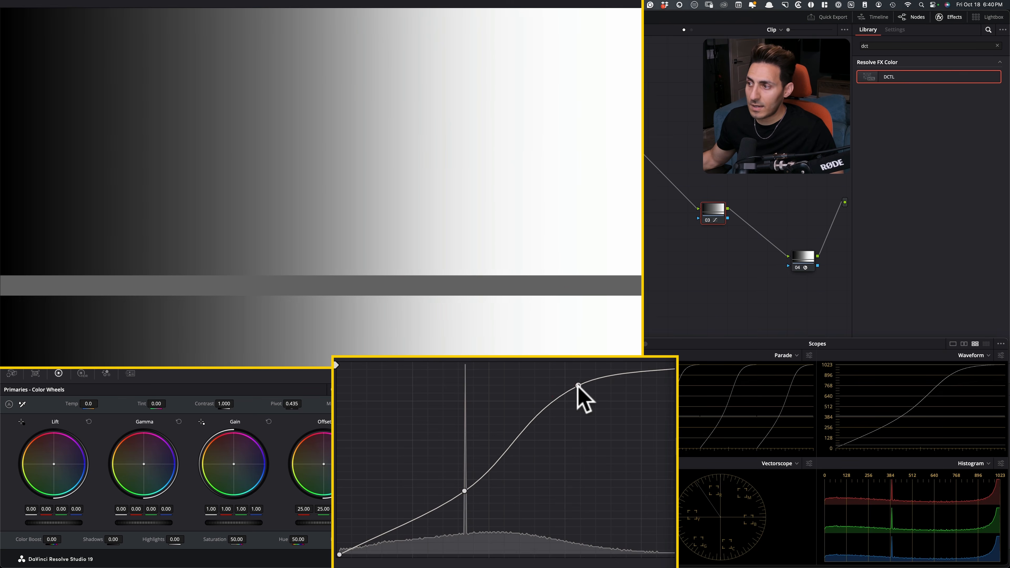
pyautogui.click(576, 386)
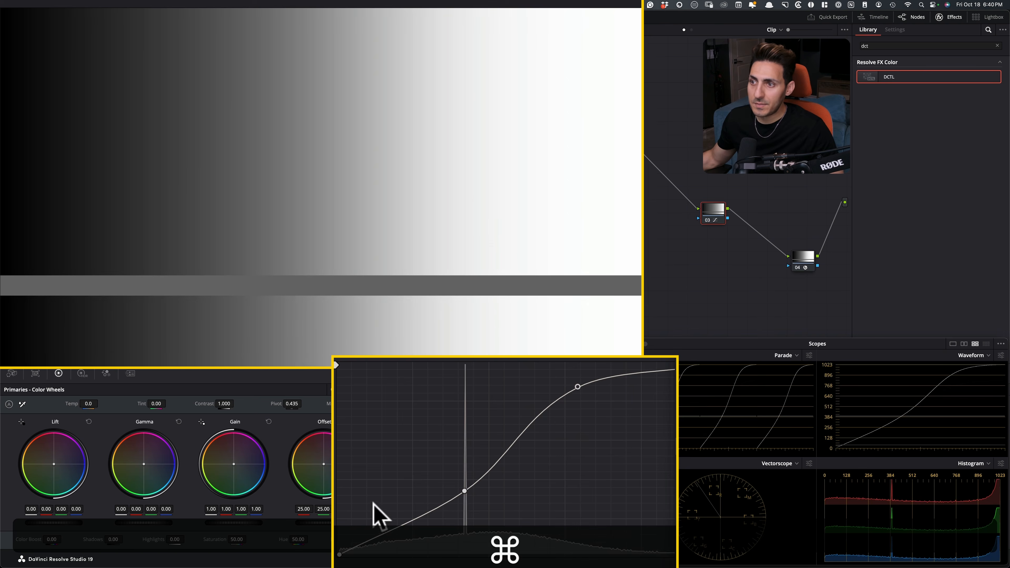
pyautogui.keyDown('super'); pyautogui.click(401, 532); pyautogui.keyUp('super')
pyautogui.moveTo(401, 532); pyautogui.dragTo(391, 542)
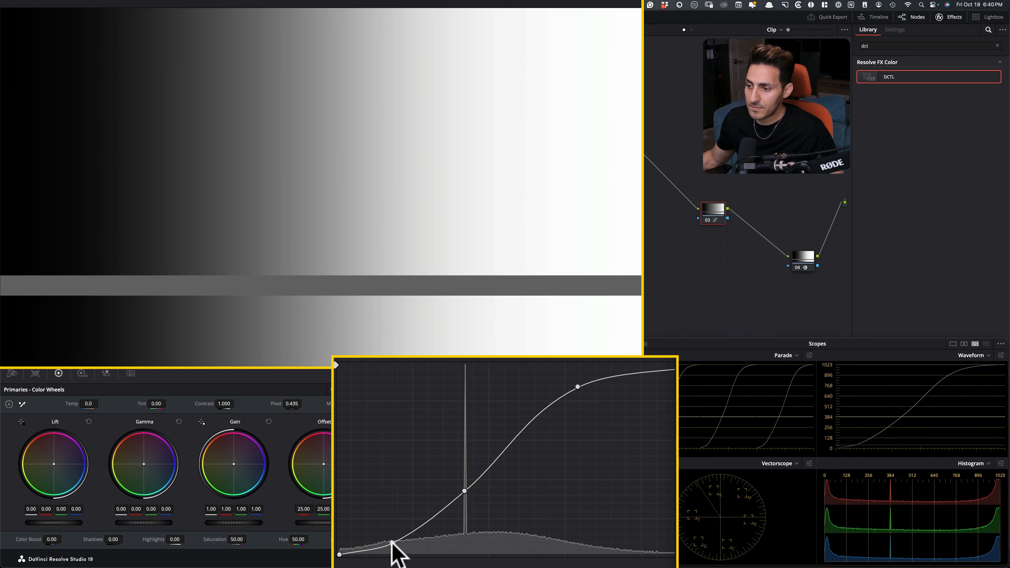
# Disable and re-enable node 03 repeatedly to compare the S-curve's effect on the mid-gray level in the scopes.
pyautogui.press('super+d')
pyautogui.press('super+d')
pyautogui.press('super+d')
pyautogui.press('super+d')
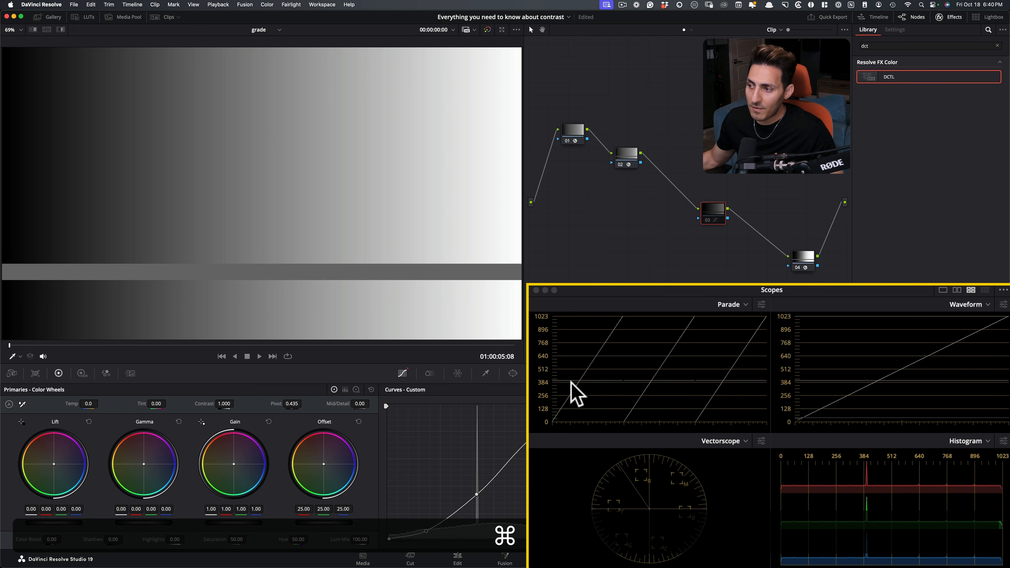
pyautogui.press('super+d')
pyautogui.press('super+d')
pyautogui.press('super+d')
pyautogui.press('super+d')
pyautogui.press('super+d')
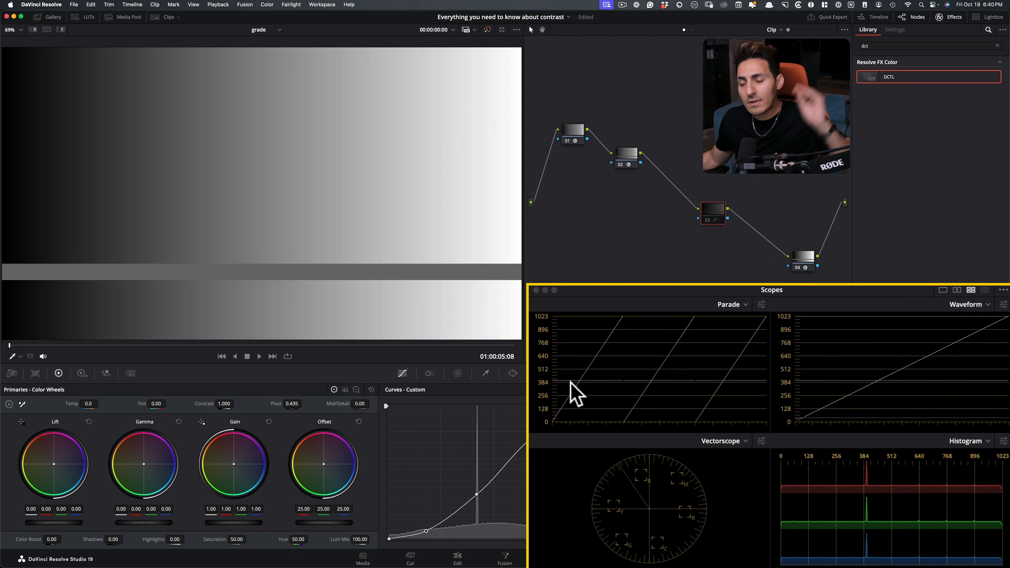
pyautogui.press('super+d')
pyautogui.press('super+d')
pyautogui.press('super+d')
pyautogui.press('super+d')
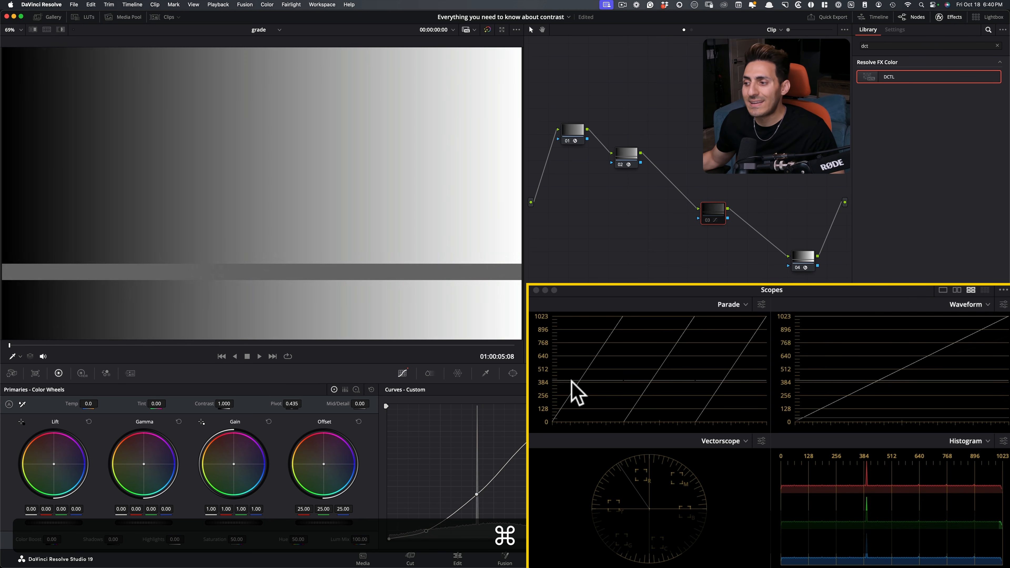
pyautogui.press('super+d')
pyautogui.press('super+d')
pyautogui.press('super+d')
pyautogui.press('super+d')
pyautogui.press('super+d')
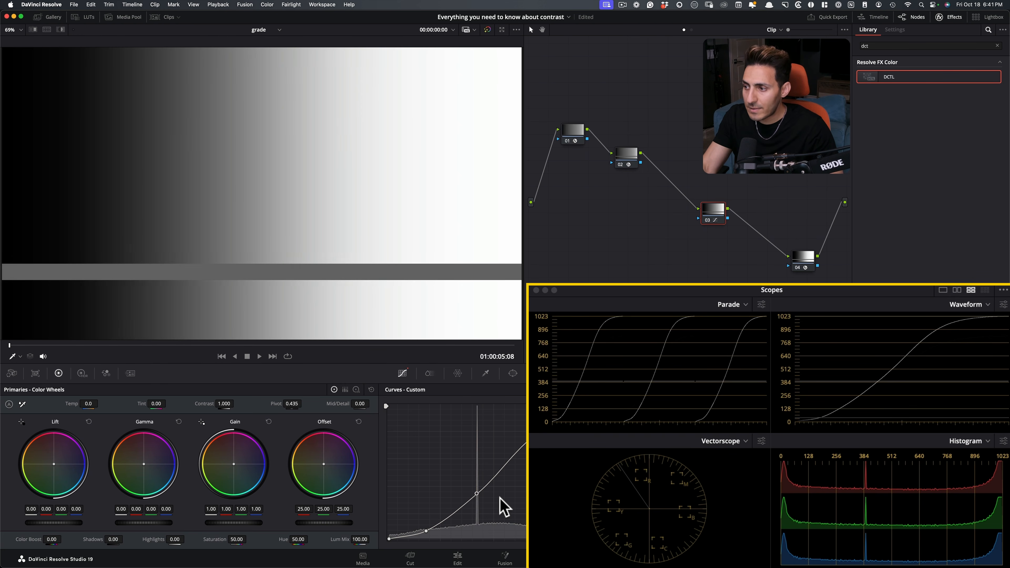
# Check the mid-gray anchor point on node 03's curve against the gray bar by repeatedly bypassing and restoring the node.
pyautogui.press('super+d')
pyautogui.press('super+d')
pyautogui.press('super+d')
pyautogui.press('super+d')
pyautogui.press('super+d')
pyautogui.press('super+d')
pyautogui.press('super+d')
pyautogui.press('super+d')
pyautogui.press('super+d')
pyautogui.press('super+d')
pyautogui.press('super+d')
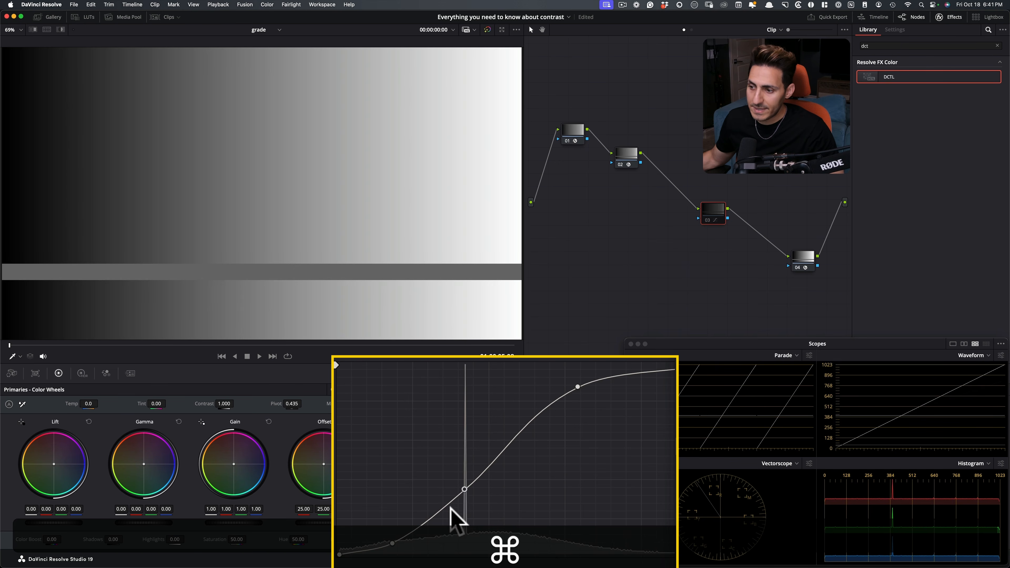
pyautogui.press('super+d')
pyautogui.press('super+d')
pyautogui.press('super+d')
pyautogui.press('super+d')
pyautogui.press('super+d')
pyautogui.press('super+d')
pyautogui.press('super+d')
pyautogui.press('super+d')
pyautogui.press('super+d')
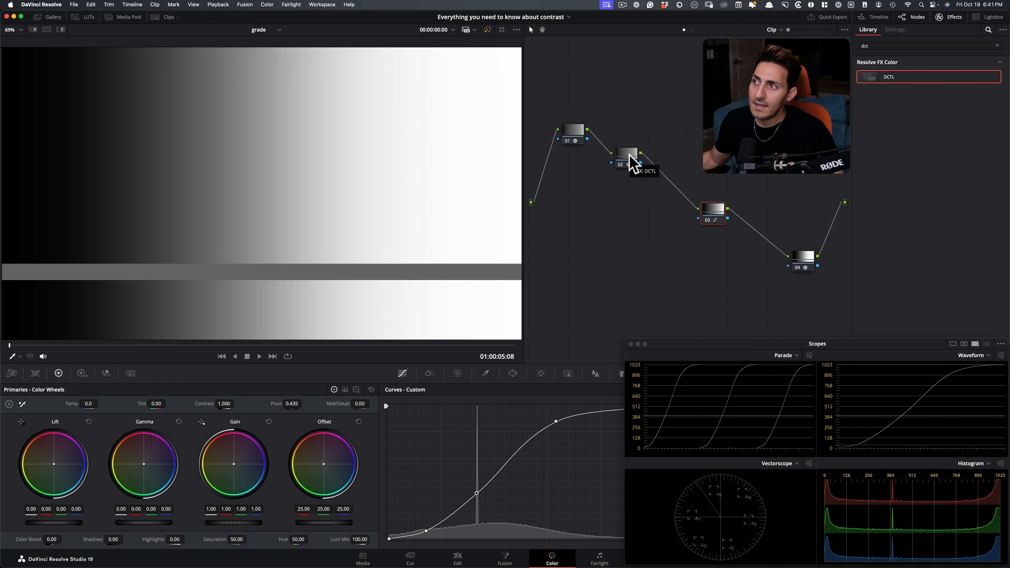
# Reset the grade on node 03 and disable node 02 to hide its mid-gray chart.
pyautogui.rightClick(714, 217)
pyautogui.click(744, 217)
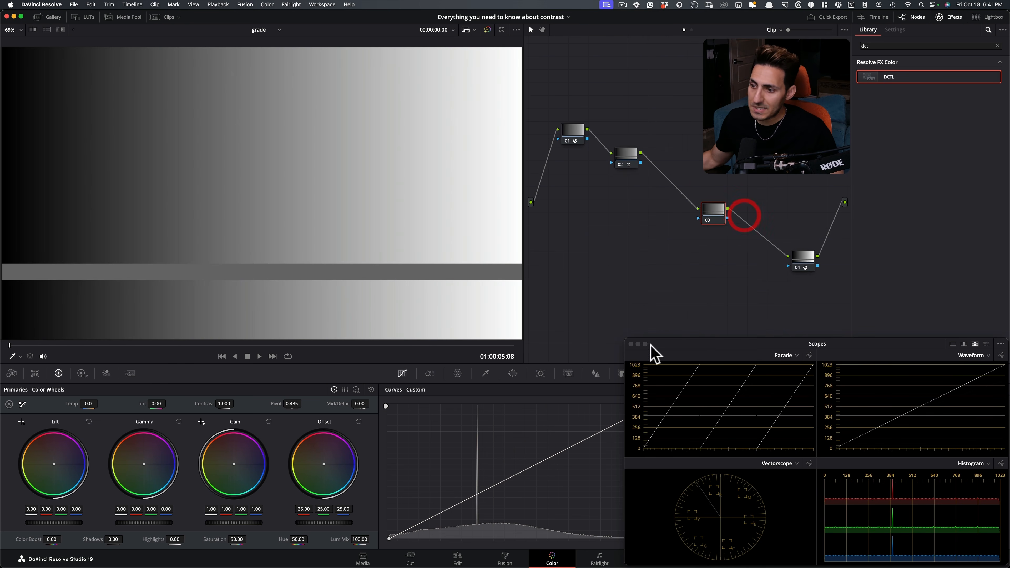
pyautogui.click(628, 157)
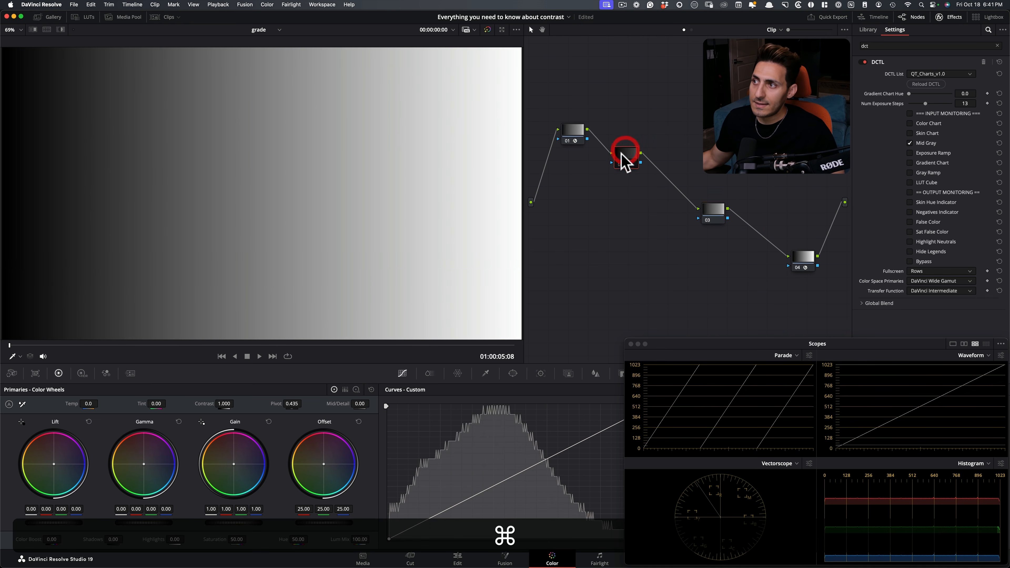
# Set node 03's contrast to 1.632 in the primaries, and re-enable node 02 to show the mid-gray bar.
pyautogui.click(713, 214)
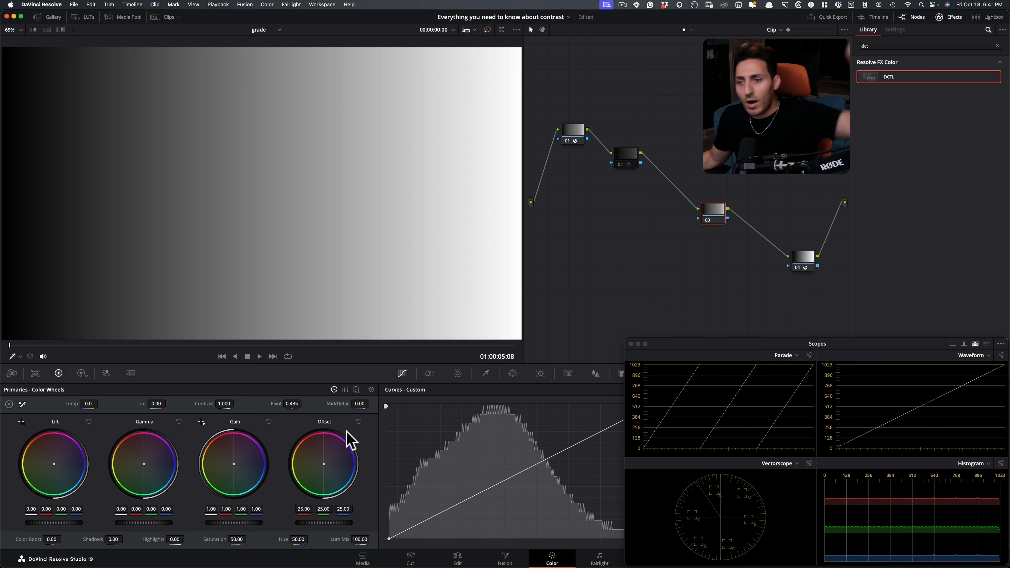
pyautogui.moveTo(192, 361); pyautogui.dragTo(218, 360)
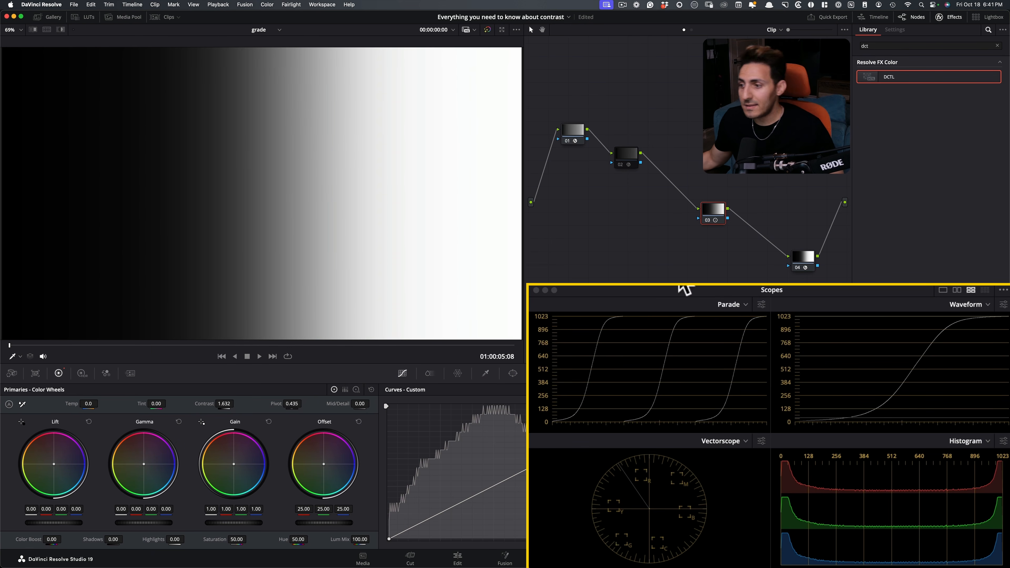
pyautogui.click(625, 157)
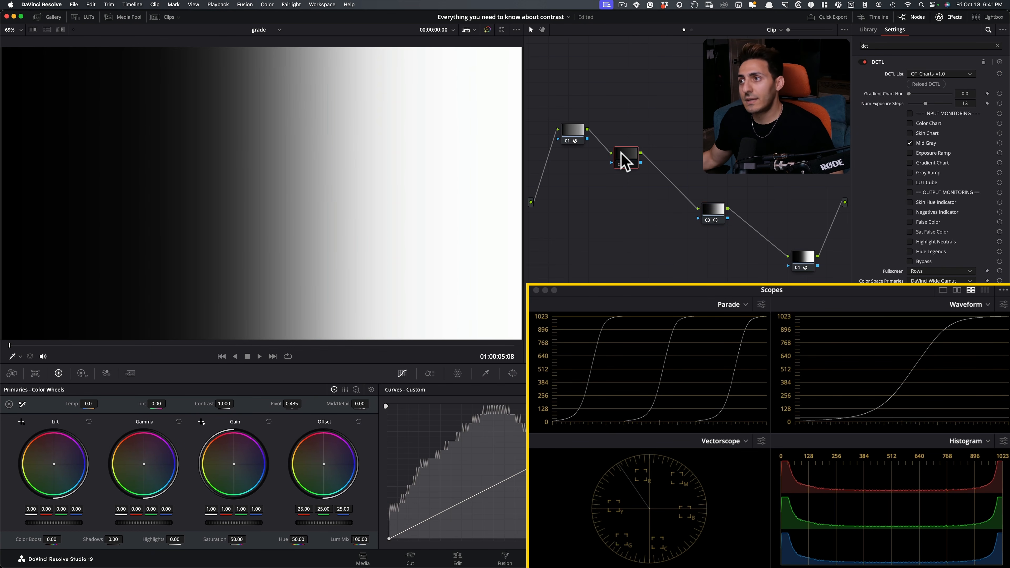
pyautogui.click(622, 164)
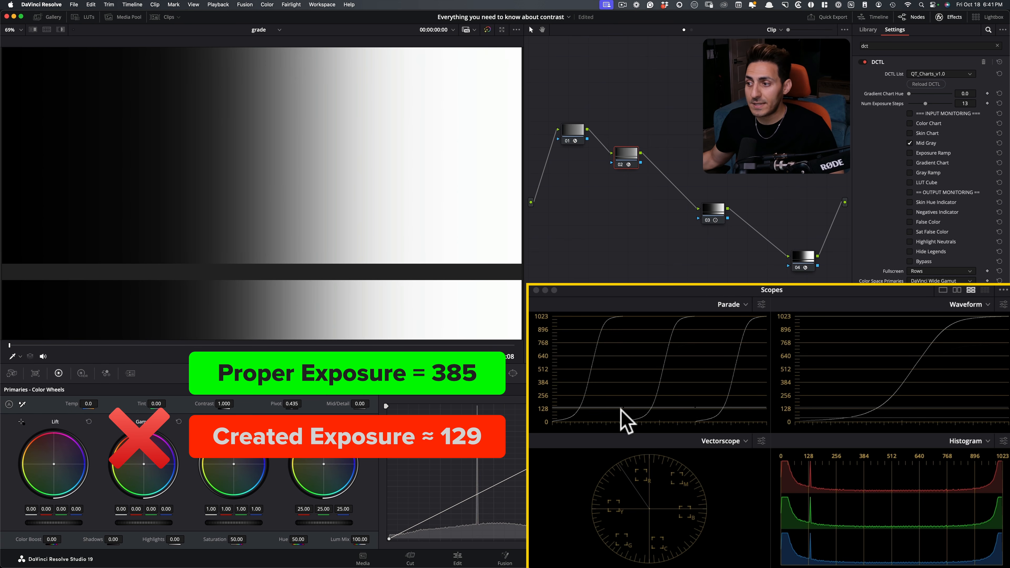
# Bypass and restore node 03 repeatedly to compare the mid-gray level on the parade with and without the contrast adjustment.
pyautogui.keyDown('super'); pyautogui.click(711, 215); pyautogui.keyUp('super')
pyautogui.press('super+d')
pyautogui.press('super+d')
pyautogui.press('super+d')
pyautogui.press('super+d')
pyautogui.press('super+d')
pyautogui.press('super+d')
pyautogui.press('super+d')
pyautogui.press('super+d')
pyautogui.press('super+d')
pyautogui.press('super+d')
pyautogui.press('super+d')
pyautogui.press('super+d')
pyautogui.press('super+d')
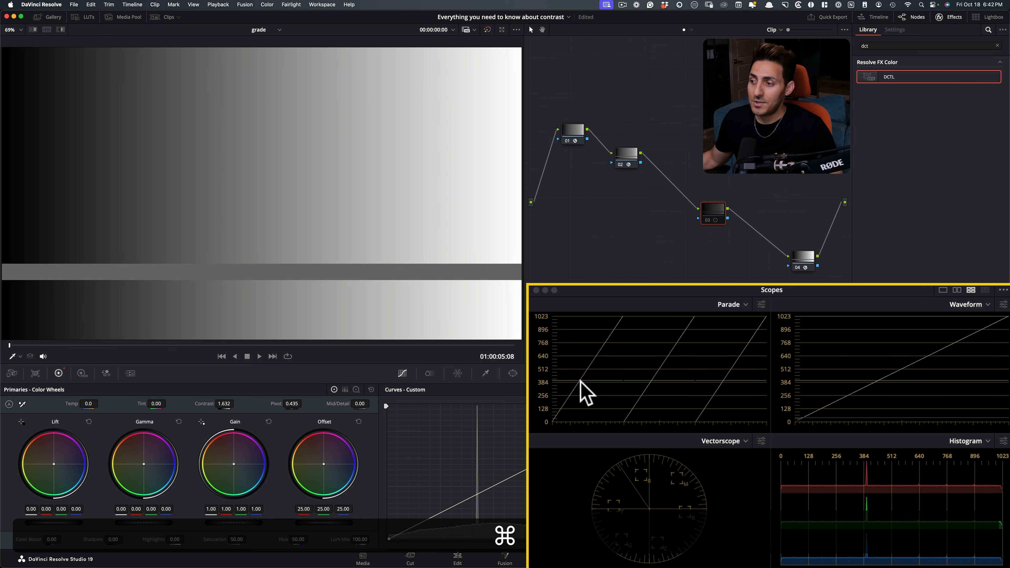
pyautogui.press('super+d')
pyautogui.press('super+d')
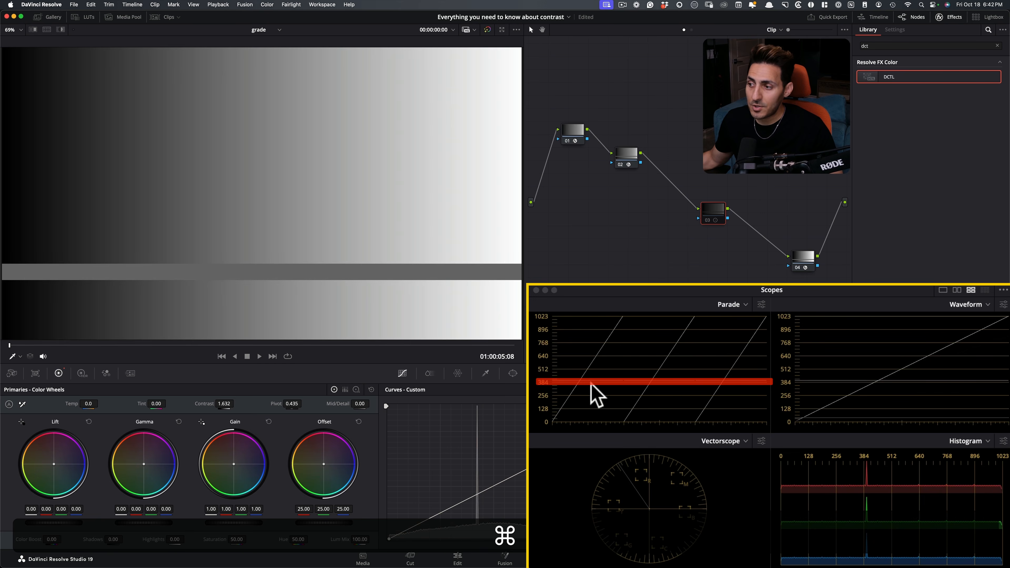
pyautogui.press('super+d')
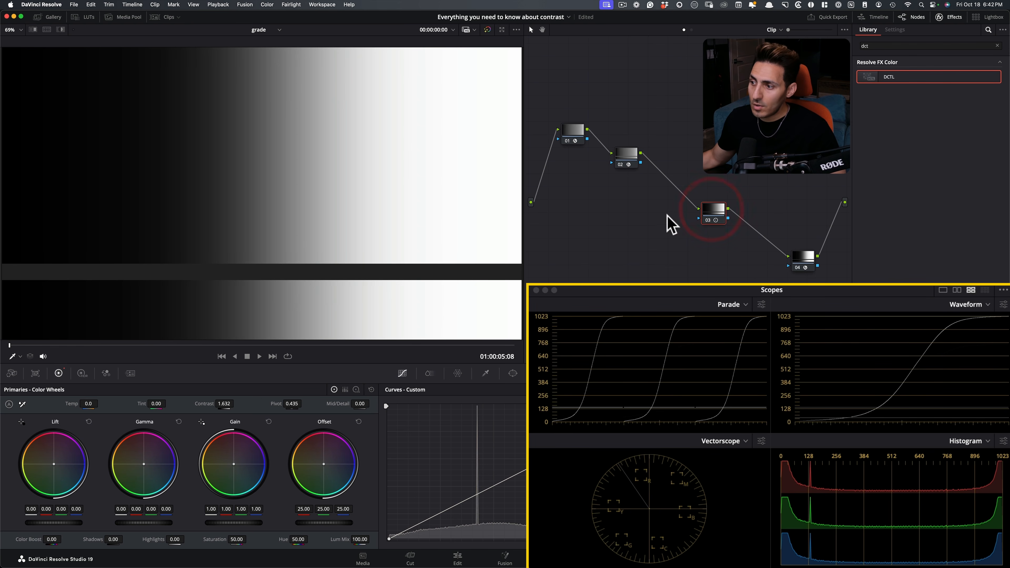
# View the contrast result with node 02's mid-gray chart off and on, and disable node 03 to check the original mid-gray level.
pyautogui.click(620, 154)
pyautogui.press('super+d')
pyautogui.press('super+d')
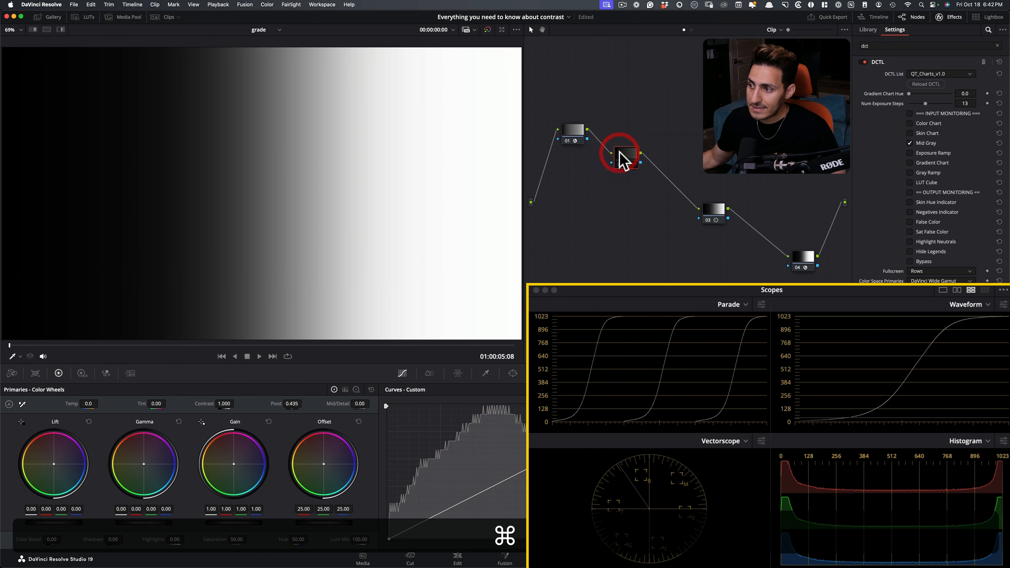
pyautogui.click(712, 211)
pyautogui.press('super+d')
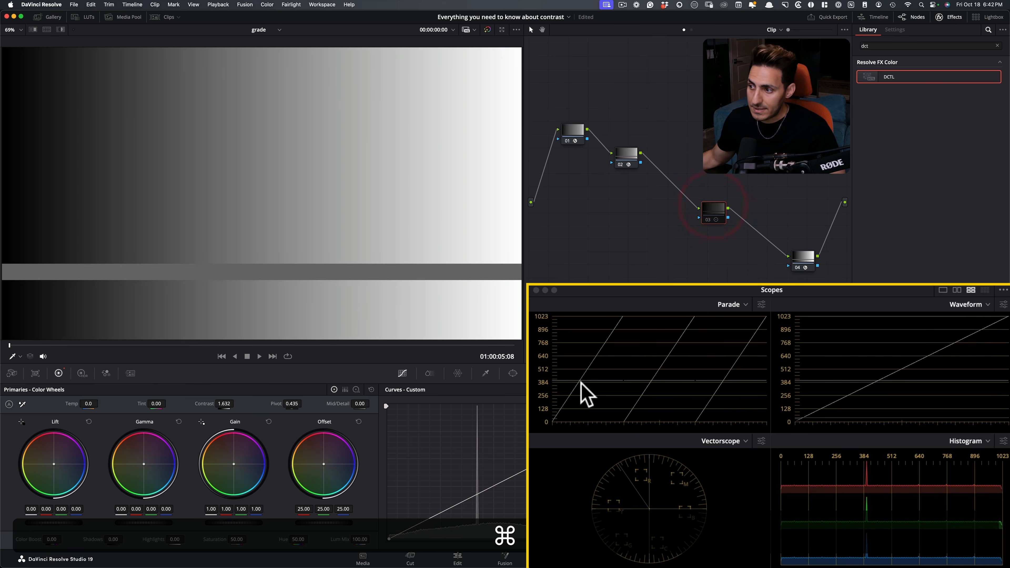
# Re-enable node 03 and lower its pivot to 0.335, checking the mid-gray level against the bypassed node.
pyautogui.press('super+d')
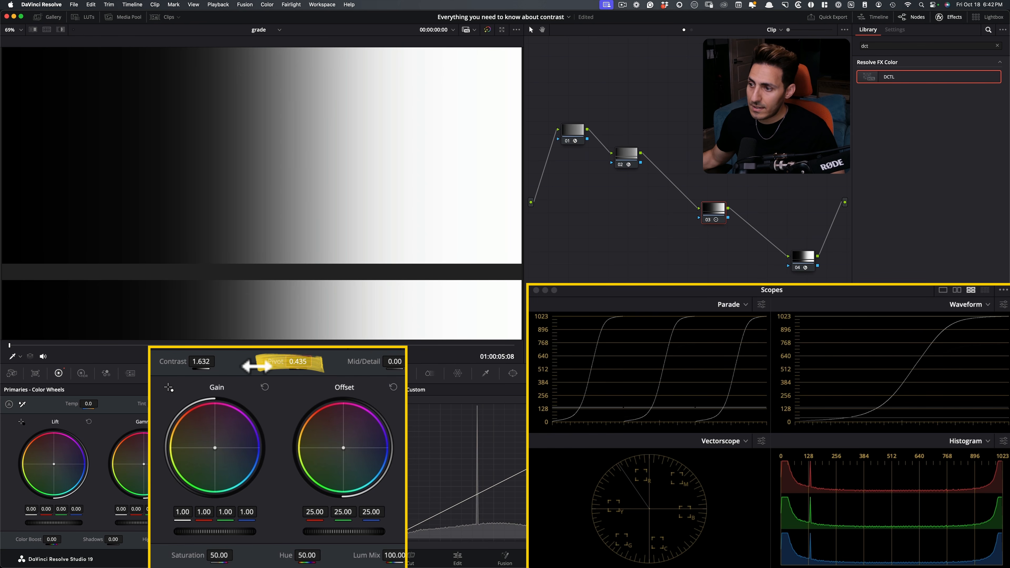
pyautogui.moveTo(296, 363); pyautogui.dragTo(218, 366)
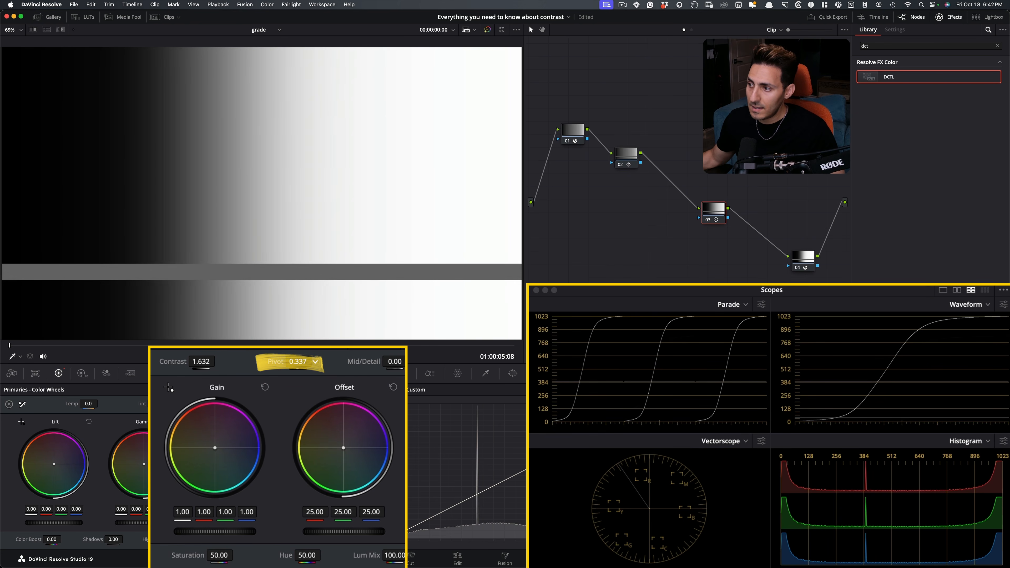
pyautogui.press('super+d')
pyautogui.press('super+d')
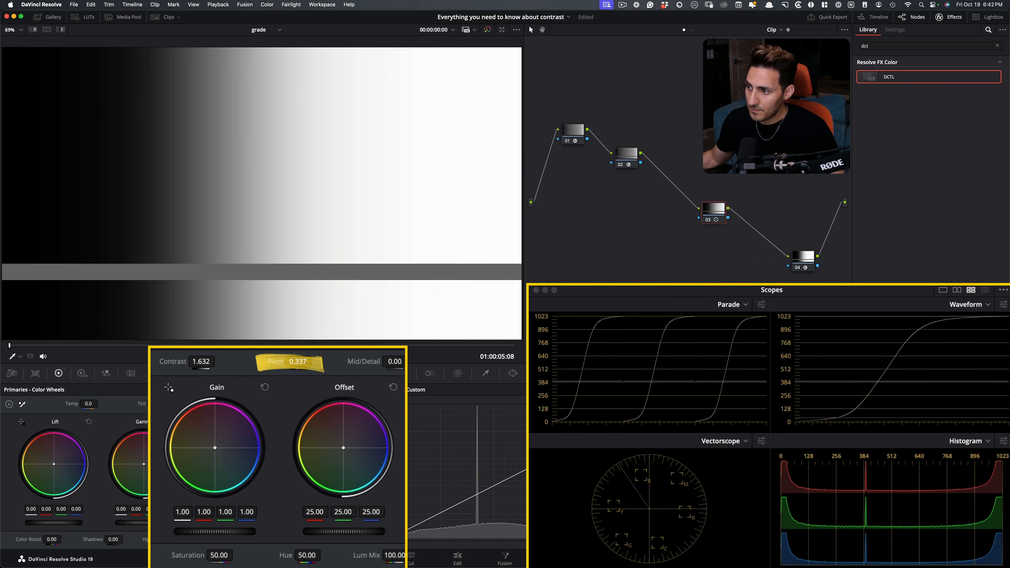
pyautogui.press('super+d')
# Bypass and restore node 03 to compare the mid-gray trace on the scopes with and without the 0.335 pivot.
pyautogui.press('super+d')
pyautogui.press('super+d')
pyautogui.press('super+d')
pyautogui.press('super+d')
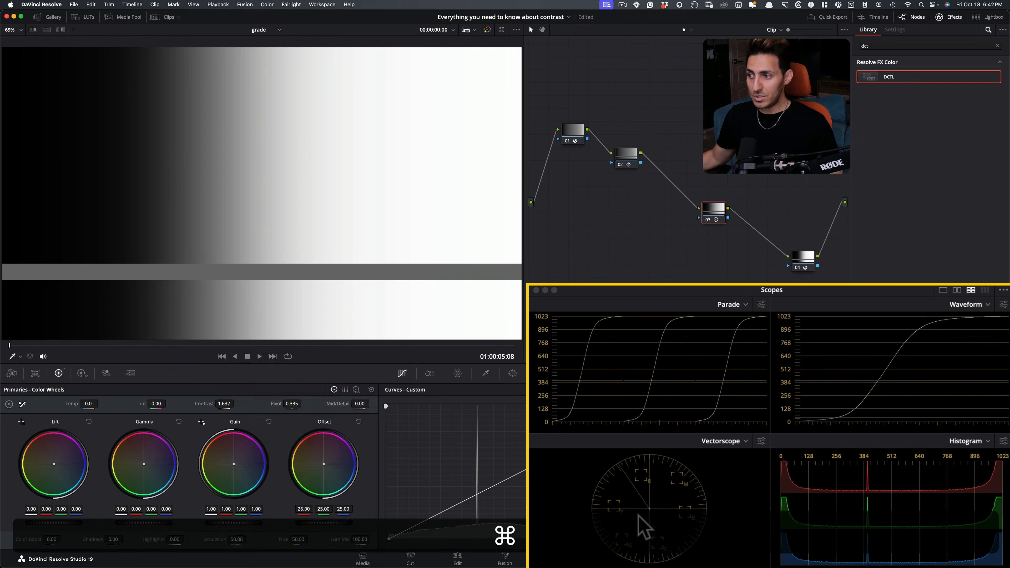
pyautogui.press('super+d')
pyautogui.press('super+d')
pyautogui.press('super+d')
pyautogui.press('super+d')
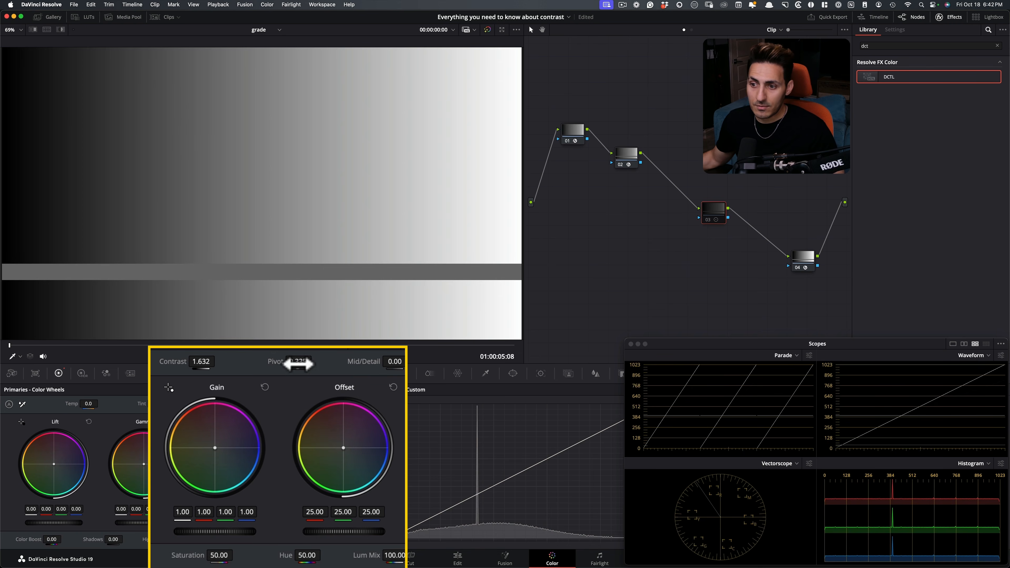
pyautogui.press('super+d')
pyautogui.press('super+d')
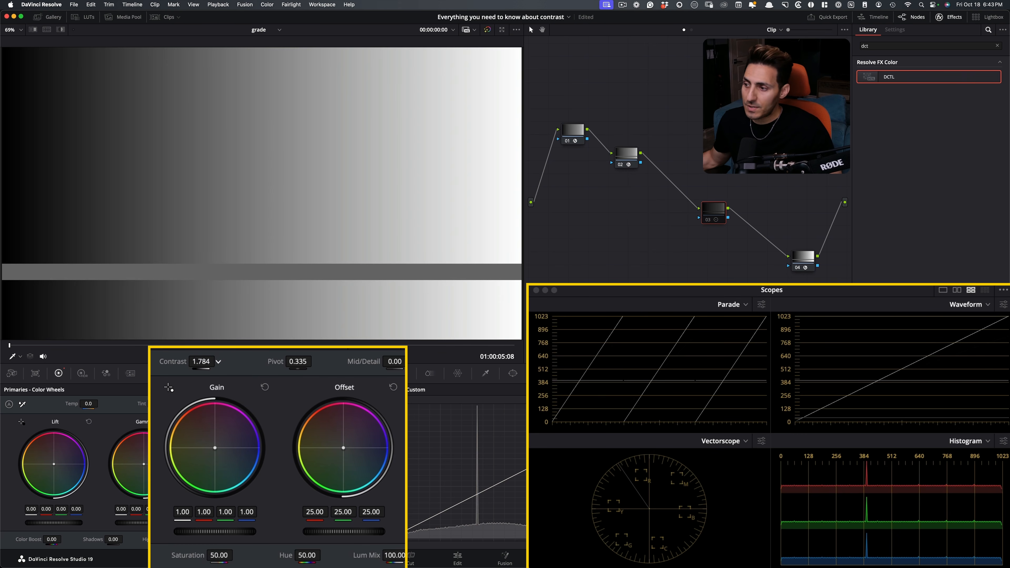
# Raise node 03's contrast to 1.674 and toggle the node to compare the mid-gray level.
pyautogui.moveTo(195, 361)
pyautogui.mouseDown()
pyautogui.moveTo(169, 387)
pyautogui.moveTo(223, 380)
pyautogui.moveTo(219, 361)
pyautogui.moveTo(193, 362)
pyautogui.moveTo(205, 361)
pyautogui.mouseUp()
pyautogui.press('super+d')
pyautogui.press('super+d')
pyautogui.press('super+d')
pyautogui.press('super+d')
pyautogui.press('super+d')
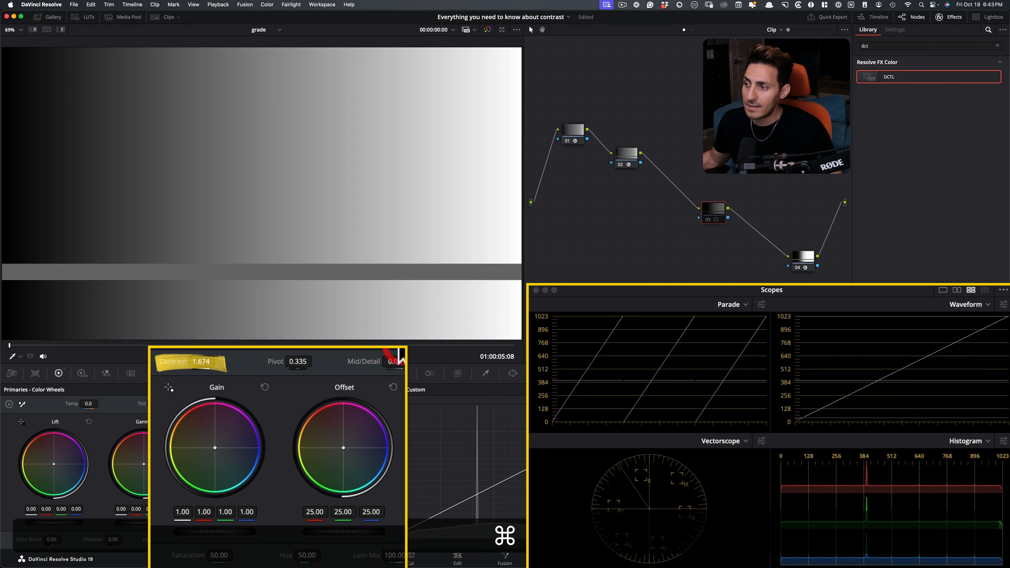
pyautogui.press('super+d')
pyautogui.press('super+d')
pyautogui.press('super+d')
pyautogui.press('super+d')
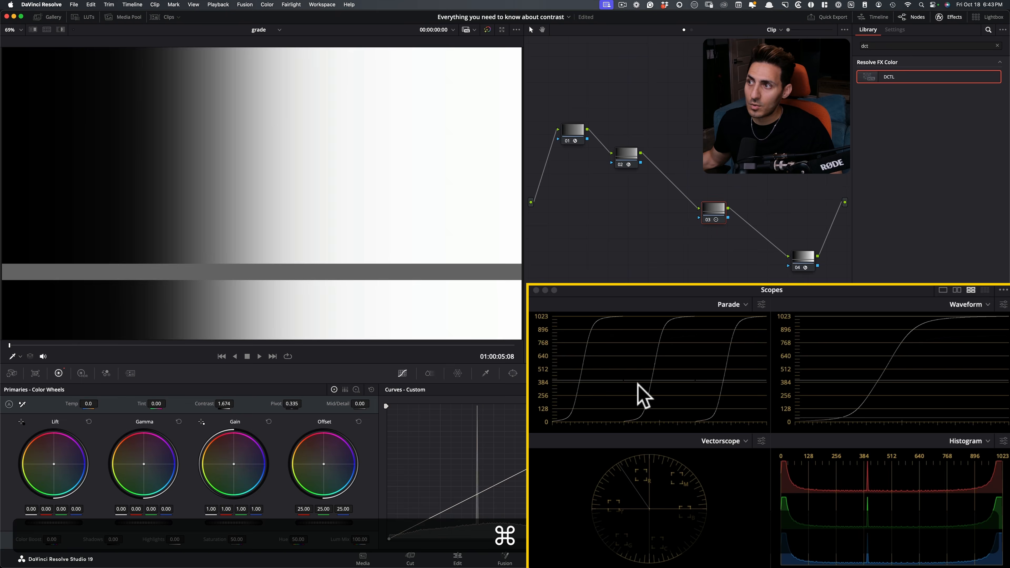
# Switch node 02's mid-gray chart and node 03's contrast off and on in turn to compare their effect on the gradient.
pyautogui.click(628, 153)
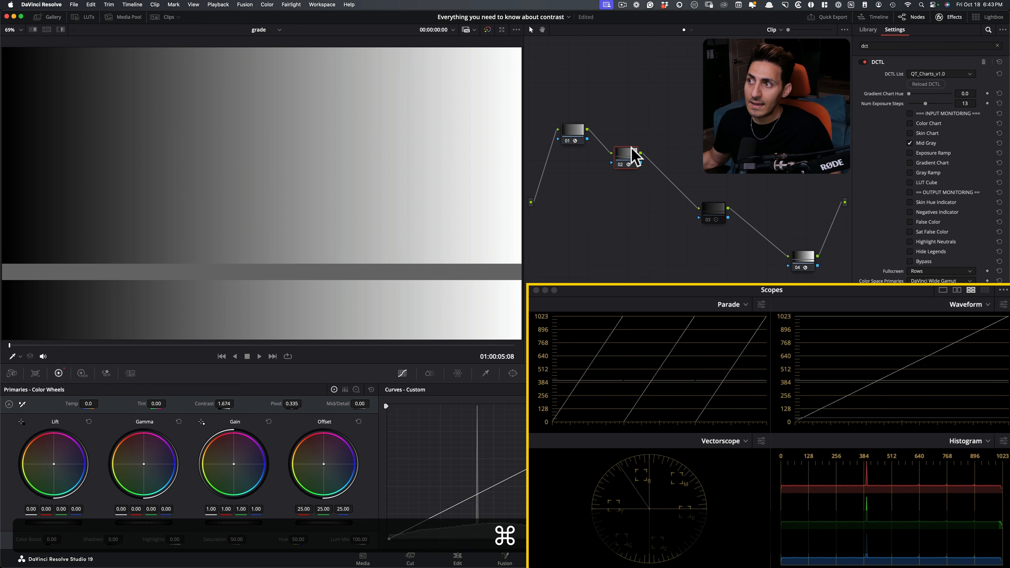
pyautogui.click(713, 211)
pyautogui.press('super+d')
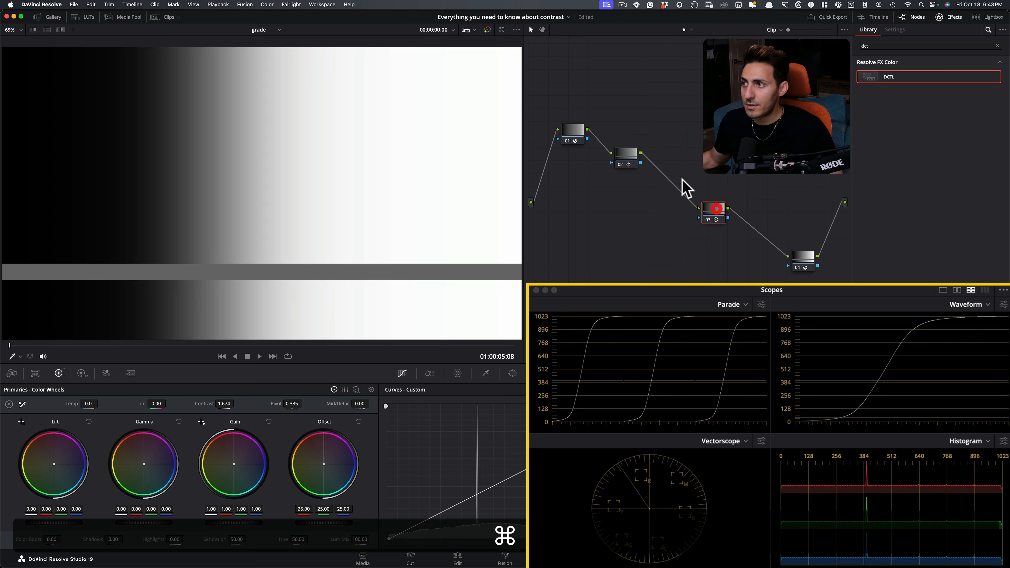
pyautogui.click(626, 156)
pyautogui.press('super+d')
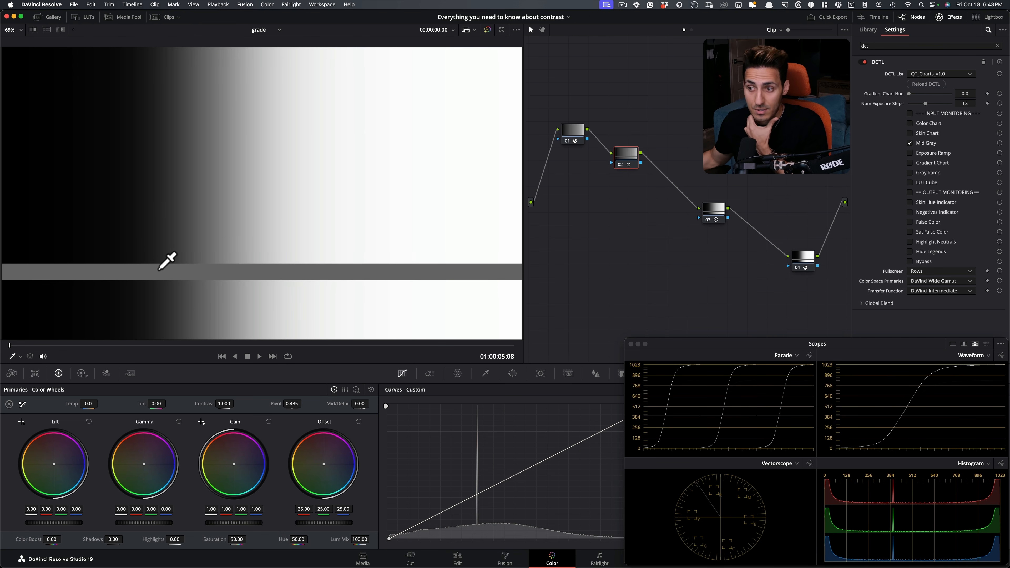
pyautogui.click(714, 221)
pyautogui.press('super+d')
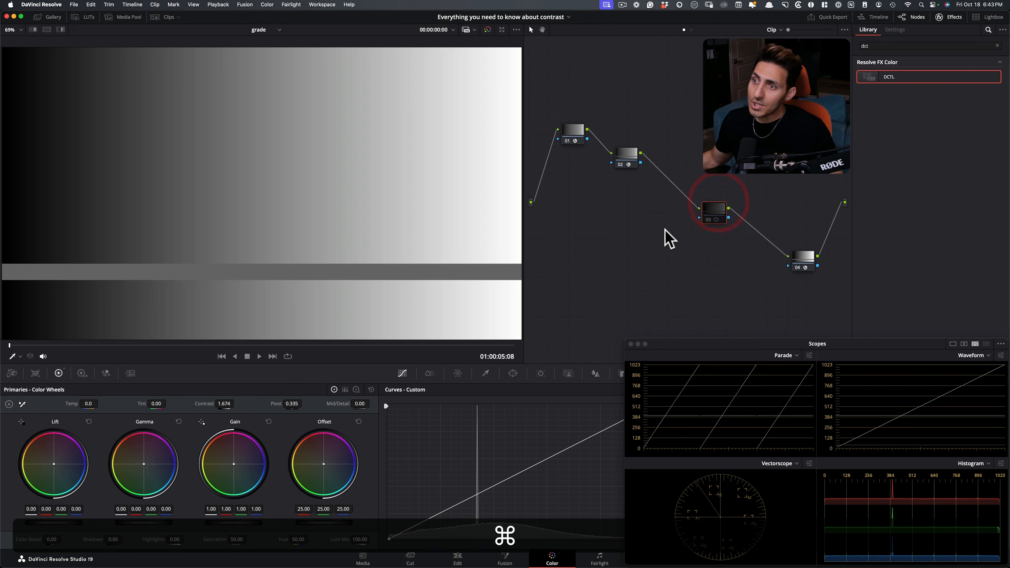
pyautogui.press('super+d')
pyautogui.click(627, 157)
pyautogui.press('super+d')
pyautogui.click(721, 213)
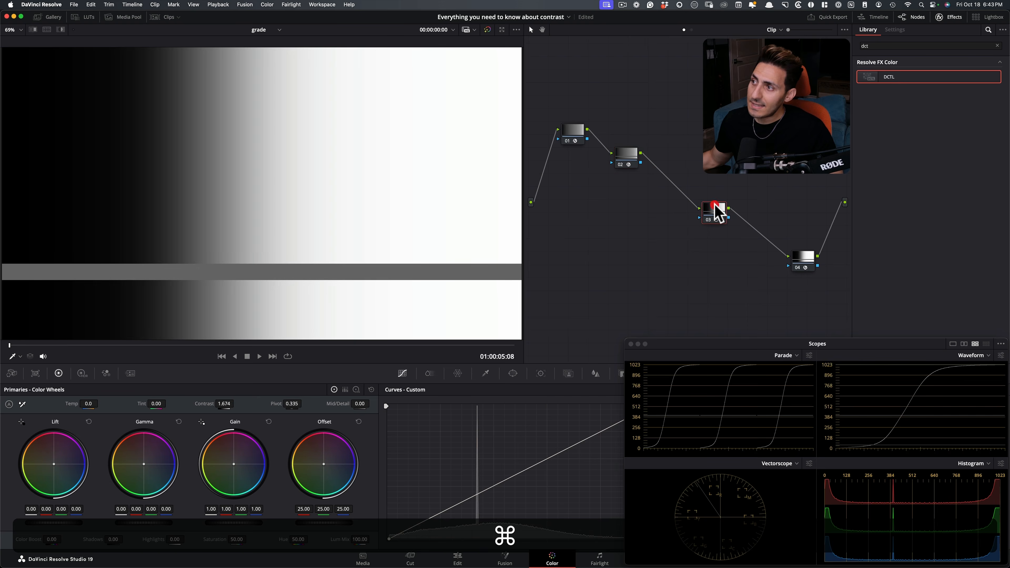
# Reset node 03's primaries and shape a custom S-curve with raised highlights, lowered shadows and a middle point anchored on the mid-gray spike.
pyautogui.click(371, 389)
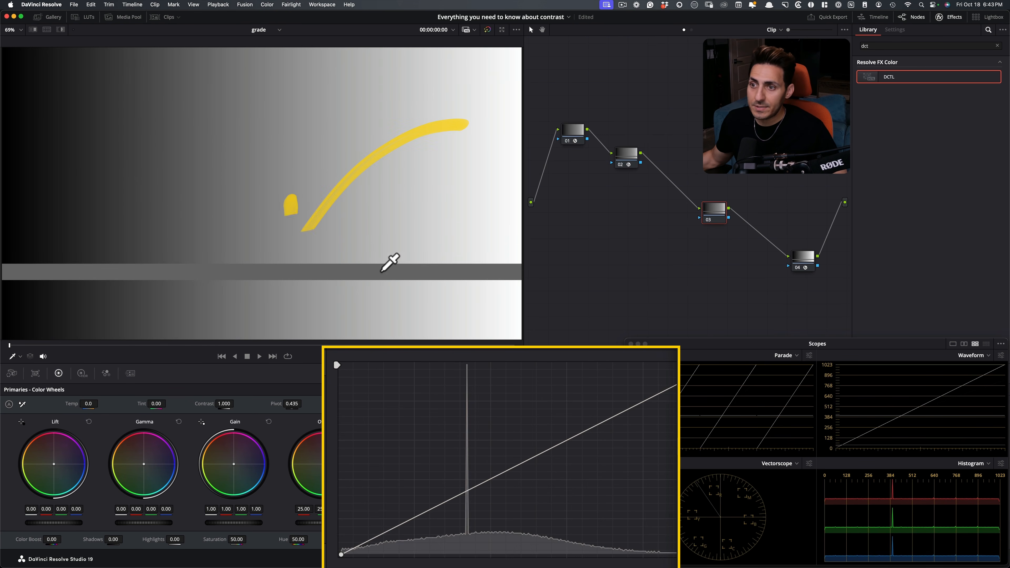
pyautogui.moveTo(642, 406); pyautogui.dragTo(601, 381)
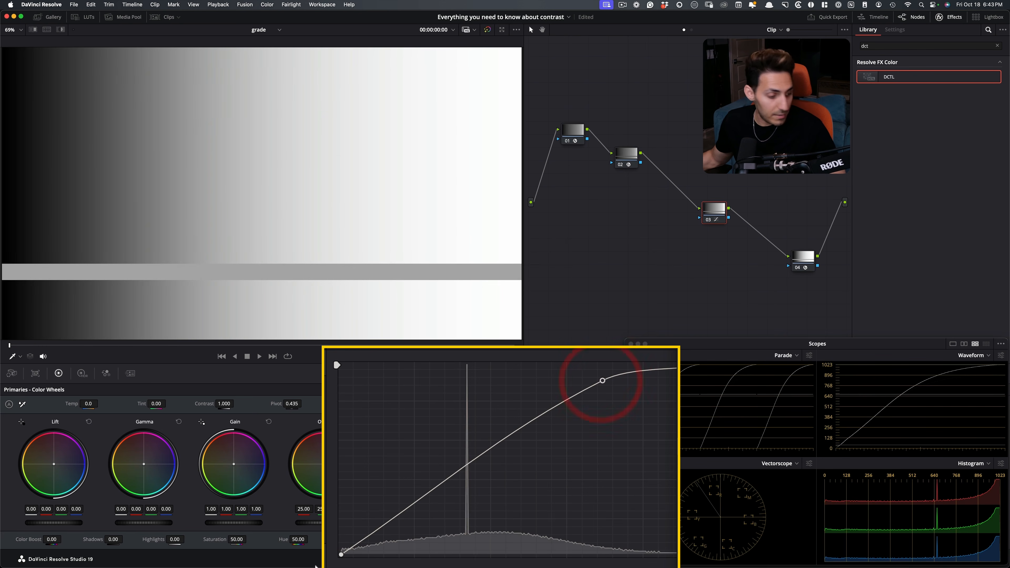
pyautogui.moveTo(353, 548); pyautogui.dragTo(406, 548)
pyautogui.click(447, 512)
pyautogui.moveTo(449, 502); pyautogui.dragTo(467, 488)
pyautogui.press('super+d')
pyautogui.press('super+d')
pyautogui.press('super+d')
pyautogui.press('super+d')
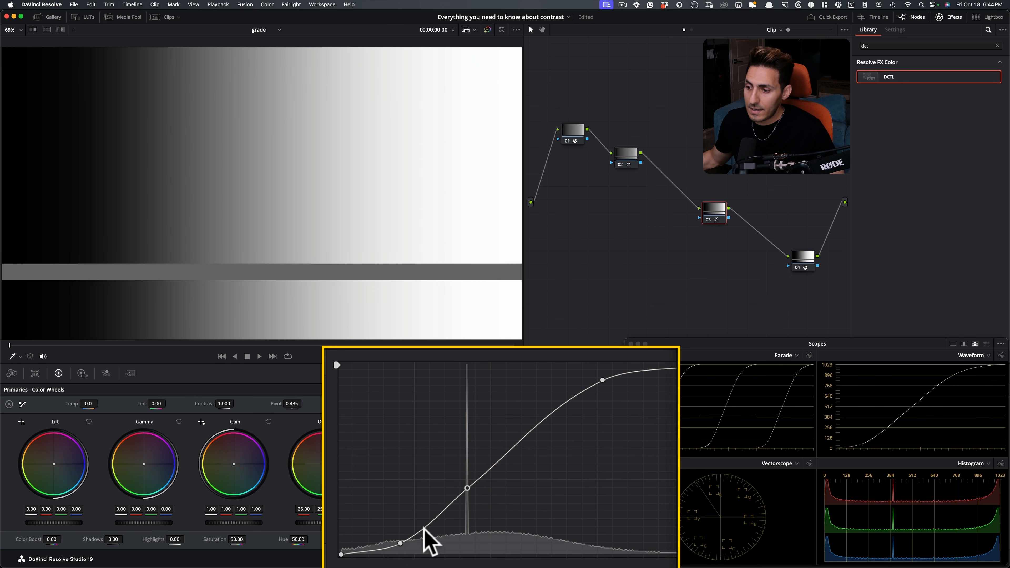
pyautogui.moveTo(400, 542); pyautogui.dragTo(402, 540)
# Bypass and restore node 03 repeatedly to compare the mid-gray level on the scopes with and without the S-curve.
pyautogui.press('super+d')
pyautogui.press('super+d')
pyautogui.press('super+d')
pyautogui.press('super+d')
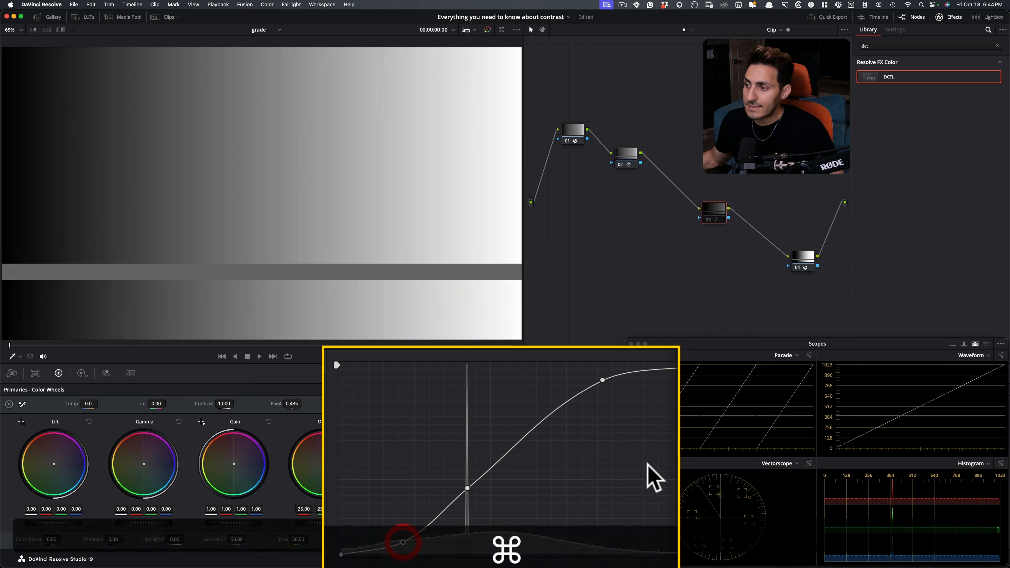
pyautogui.press('super+d')
pyautogui.press('super+d')
pyautogui.press('super+d')
pyautogui.press('super+d')
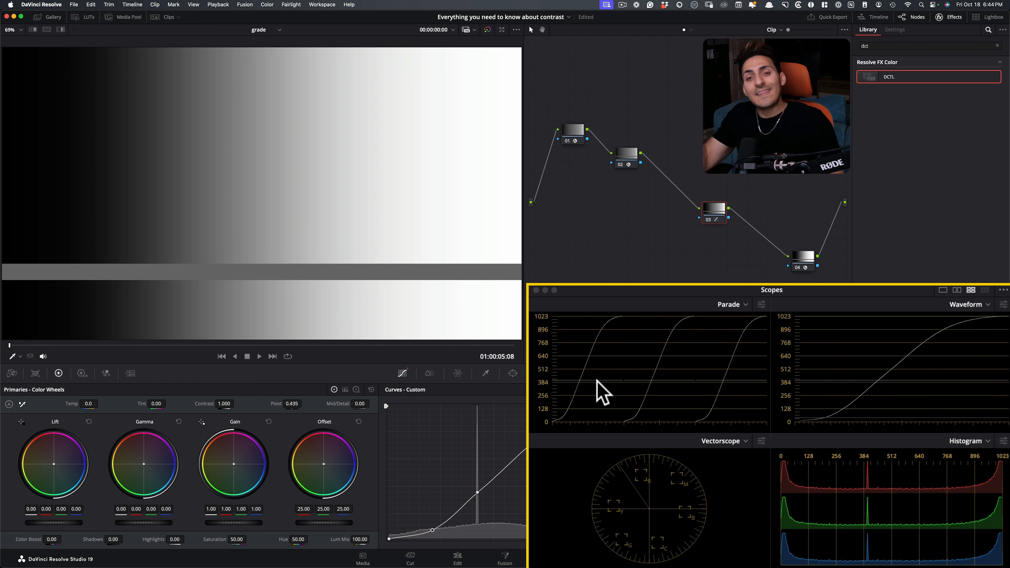
pyautogui.press('super+d')
pyautogui.press('super+d')
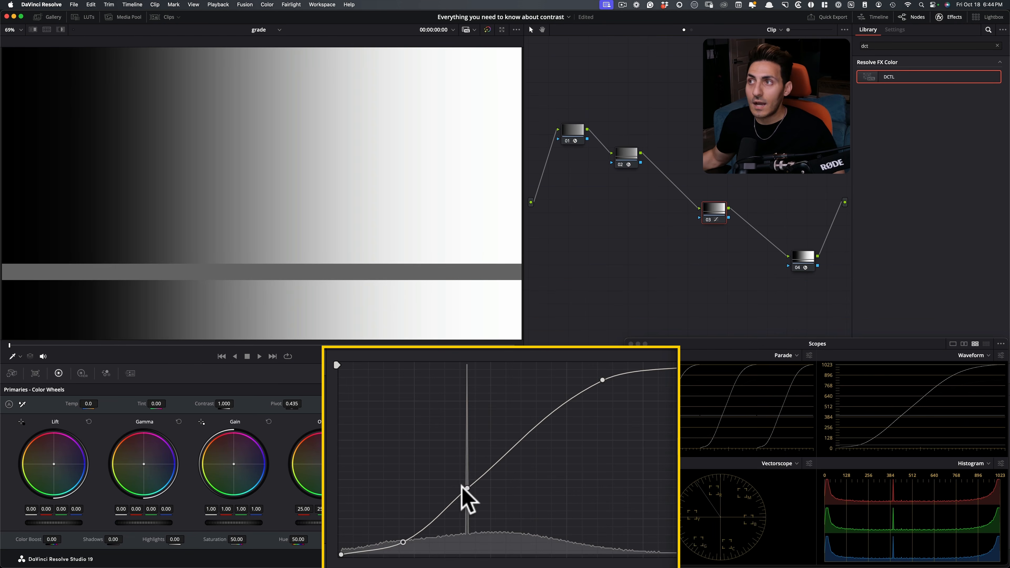
pyautogui.press('super+d')
pyautogui.press('super+d')
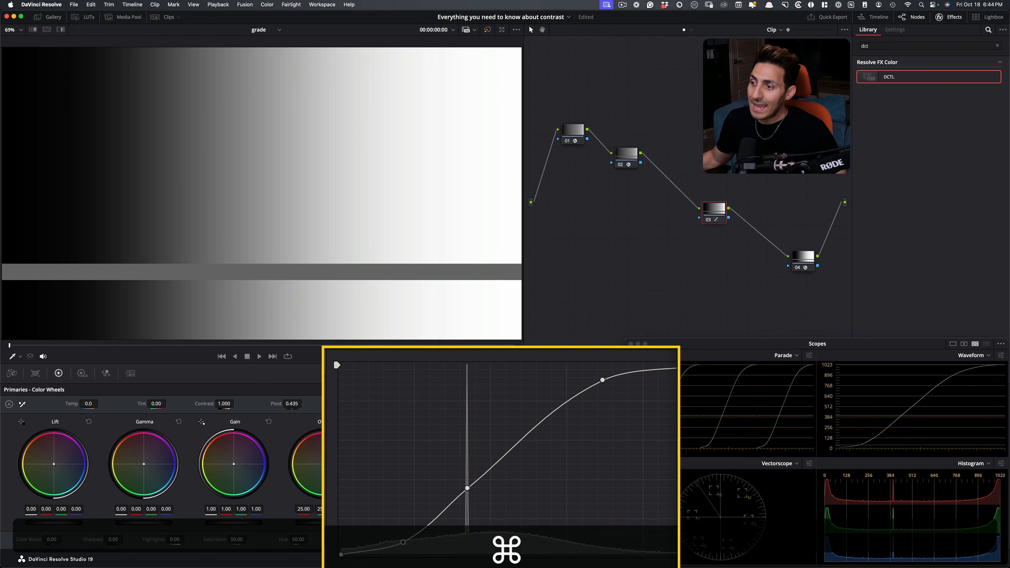
# Move the scopes window off the curve controls, reset node 03's custom curve, and return the scopes to their place.
pyautogui.moveTo(668, 341); pyautogui.dragTo(645, 95)
pyautogui.click(735, 390)
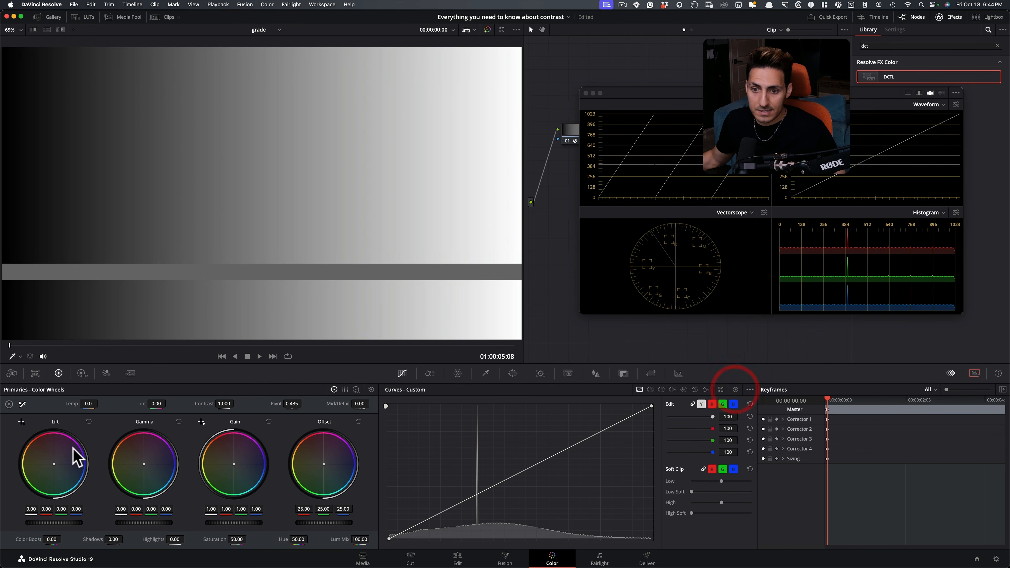
pyautogui.moveTo(636, 93); pyautogui.dragTo(677, 344)
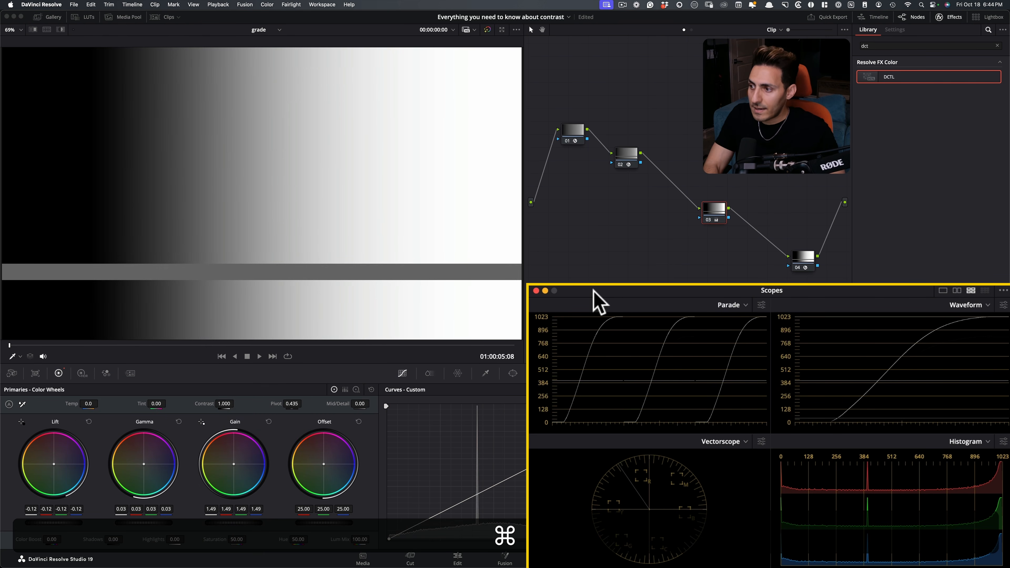
# Bypass and restore node 03 repeatedly to compare mid-gray on the scopes with and without the lift, gamma and gain contrast.
pyautogui.press('super+d')
pyautogui.press('super+d')
pyautogui.press('super+d')
pyautogui.press('super+d')
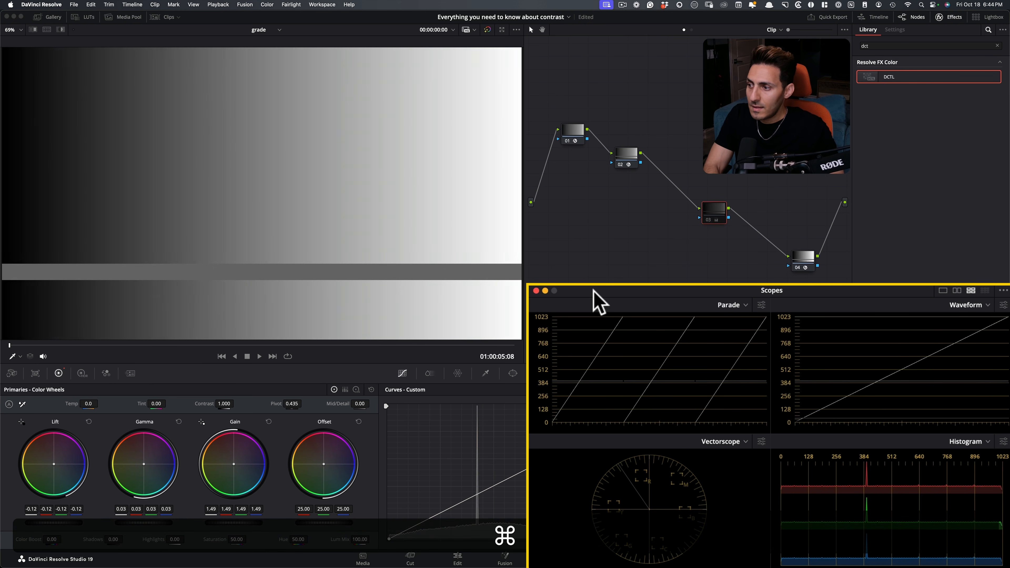
pyautogui.press('super+d')
pyautogui.press('super+d')
pyautogui.press('super+d')
pyautogui.press('super+d')
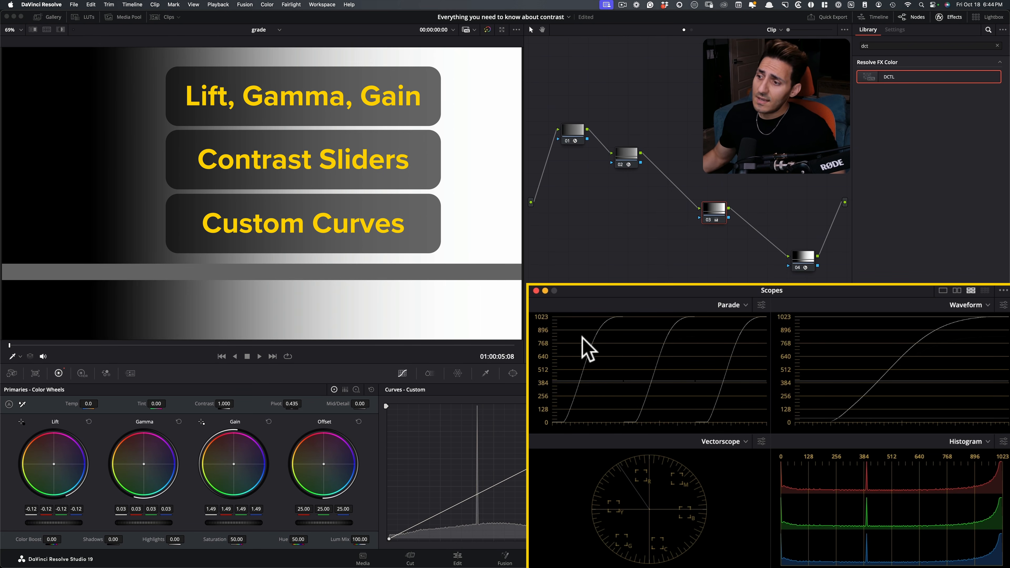
pyautogui.press('super+d')
pyautogui.press('super+d')
pyautogui.press('super+d')
pyautogui.press('super+d')
pyautogui.press('super+d')
pyautogui.press('super+d')
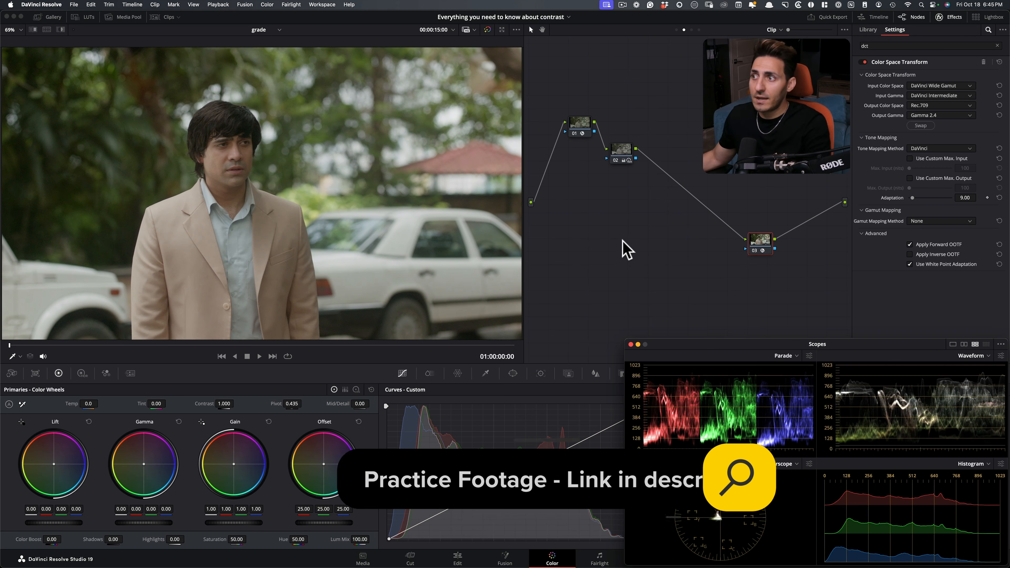
# Review node 02 and the Color Space Transform settings on nodes 01 and 03 of the practice shot.
pyautogui.click(620, 151)
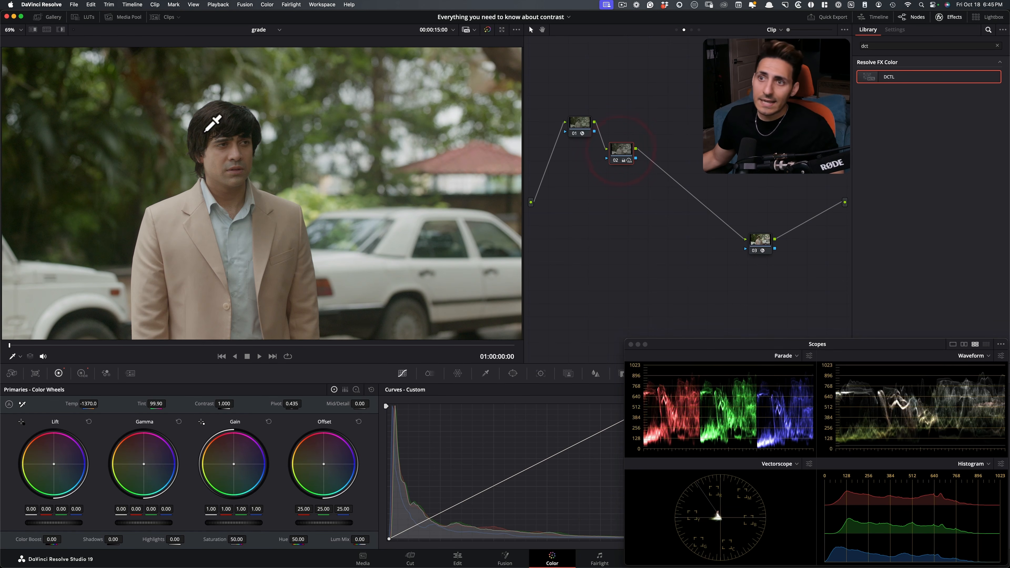
pyautogui.click(584, 129)
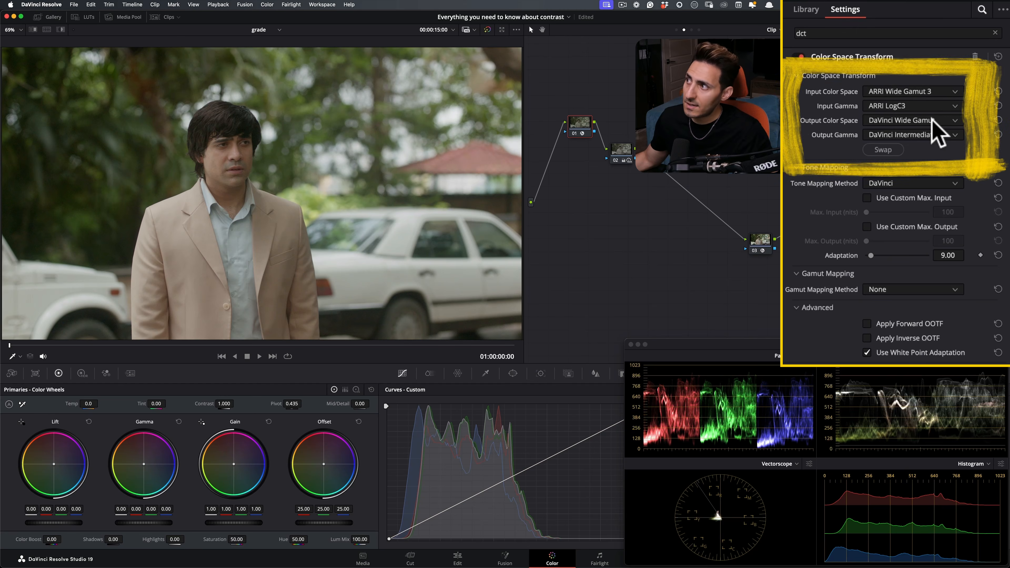
pyautogui.click(760, 240)
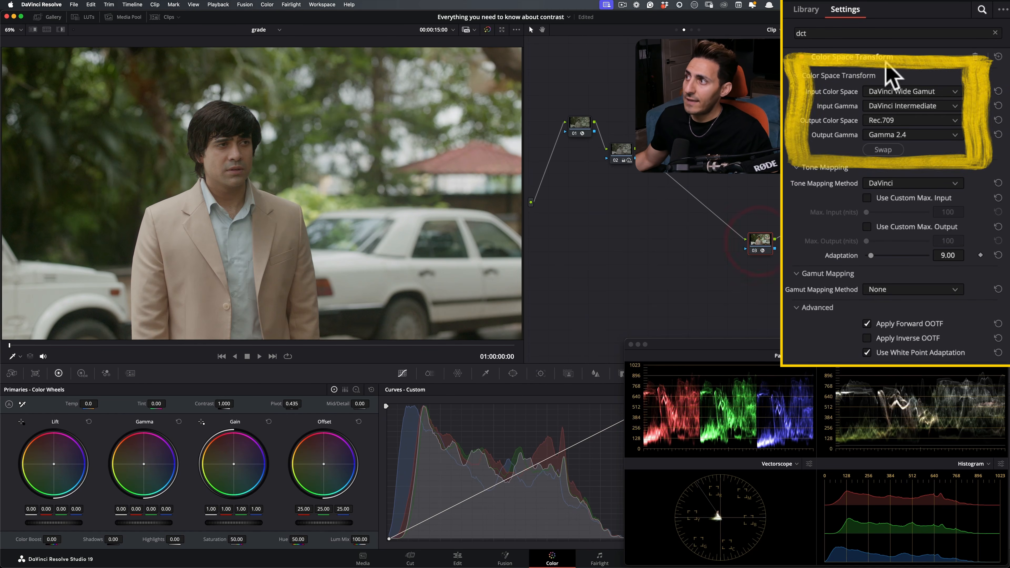
# Toggle node 02's balance and bypass the whole grade to compare the practice shot before and after.
pyautogui.click(621, 147)
pyautogui.press('super+d')
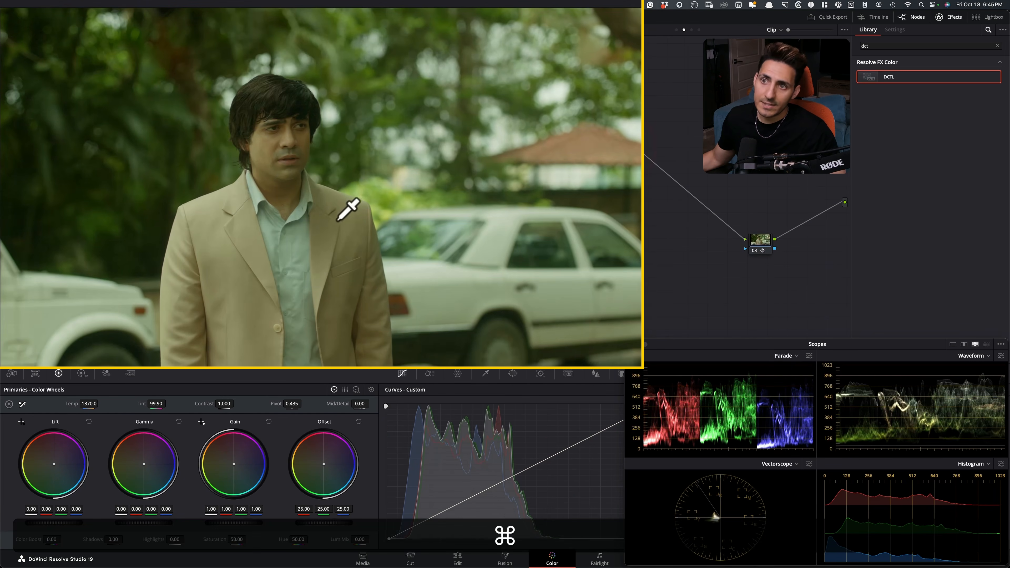
pyautogui.hotkey('shift', 'd')
pyautogui.hotkey('shift', 'd')
pyautogui.press('super+d')
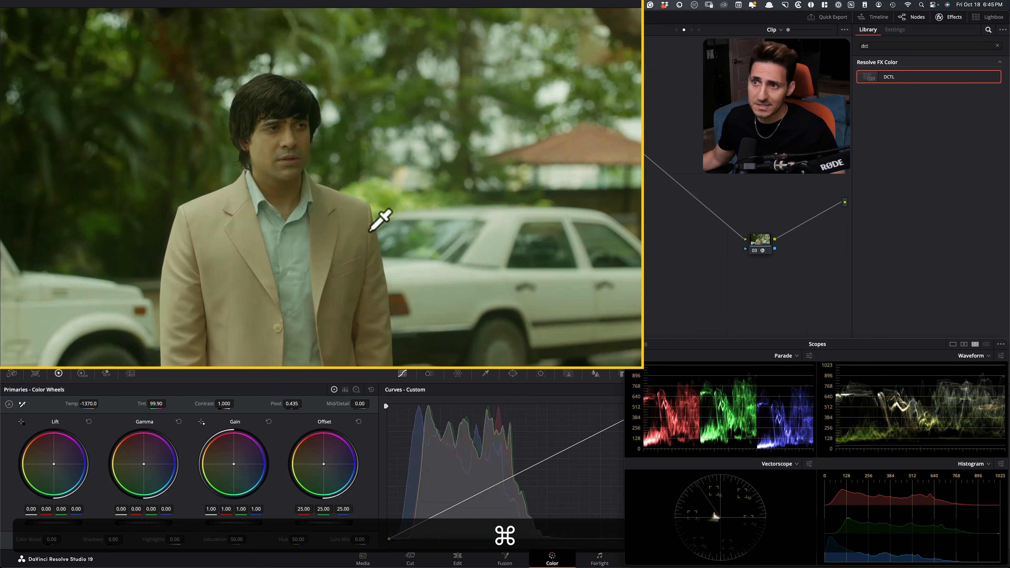
# Add a serial node after node 02 with a DCTL effect, load QT_Charts_v1.0 and enable its Mid Gray chart.
pyautogui.hotkey('alt', 's')
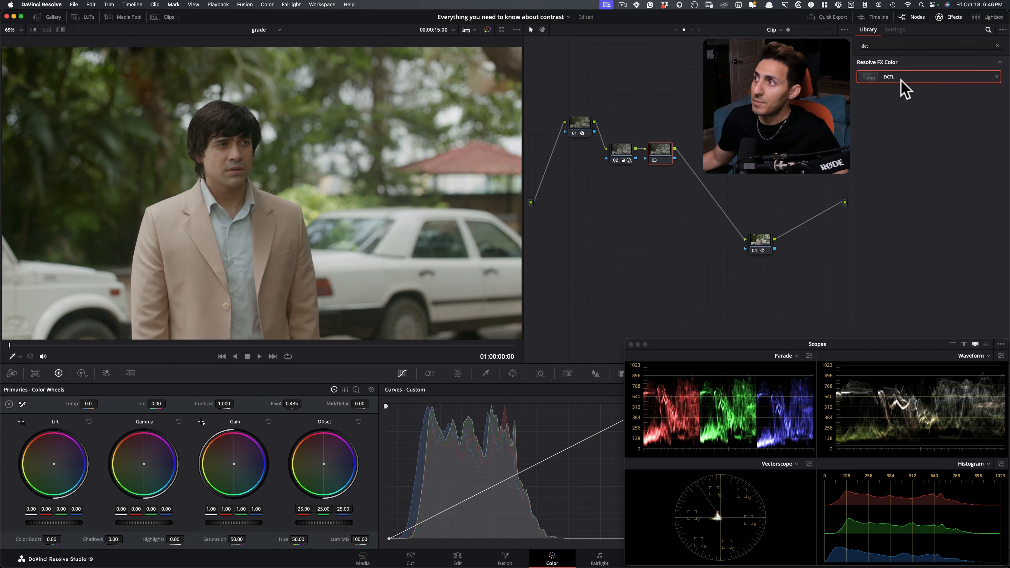
pyautogui.moveTo(902, 89); pyautogui.dragTo(662, 149)
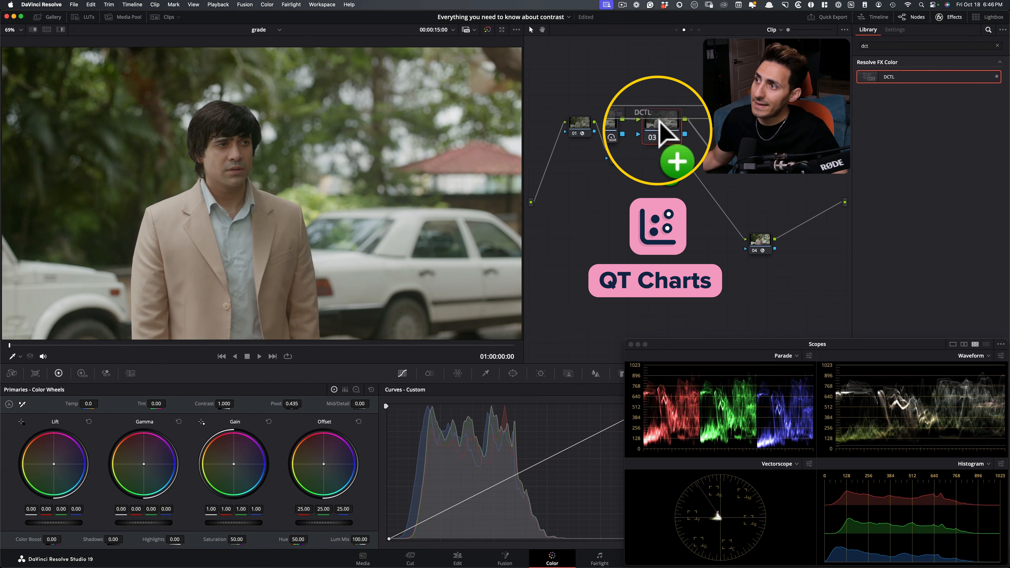
pyautogui.click(945, 75)
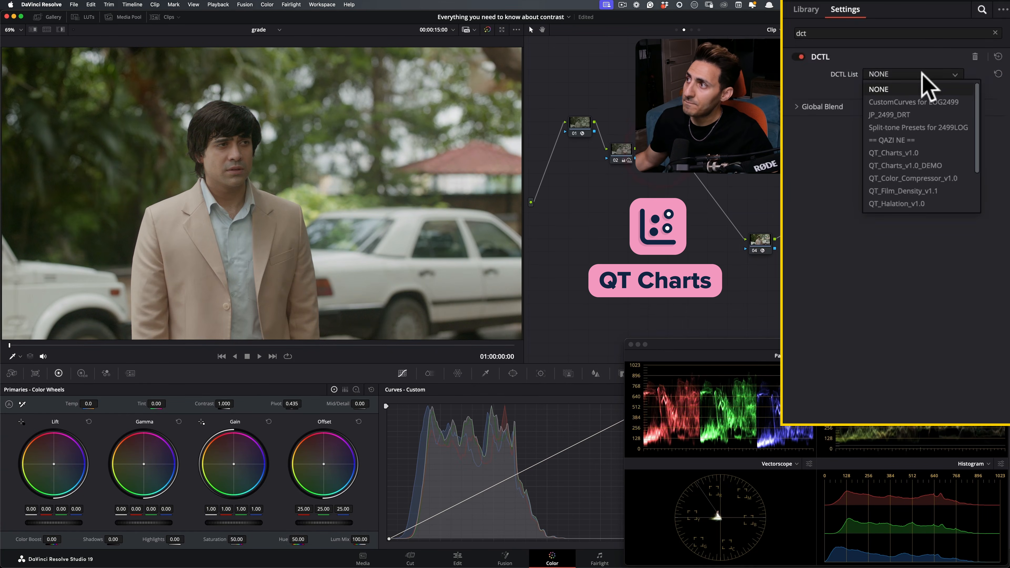
pyautogui.click(922, 155)
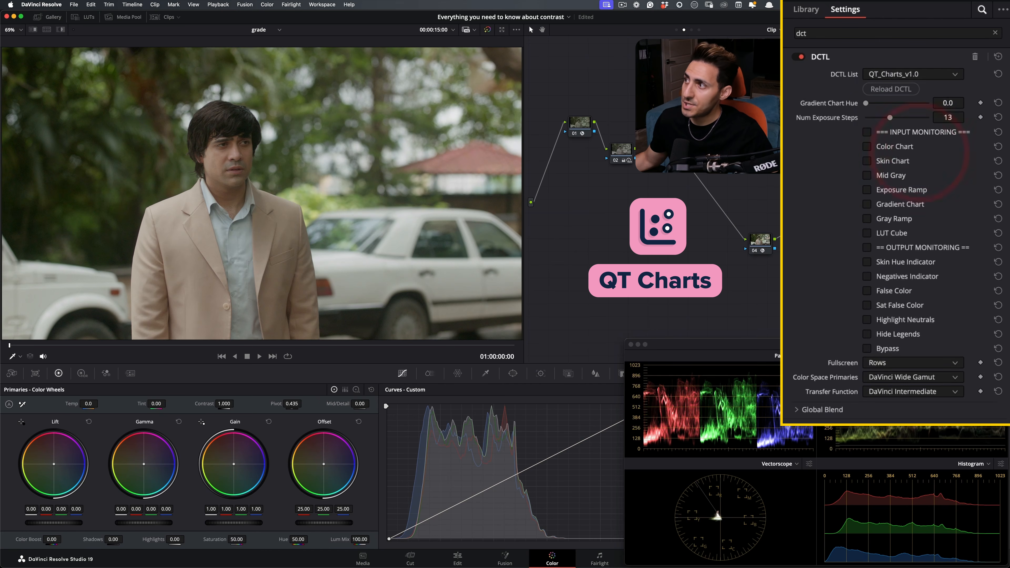
pyautogui.click(878, 176)
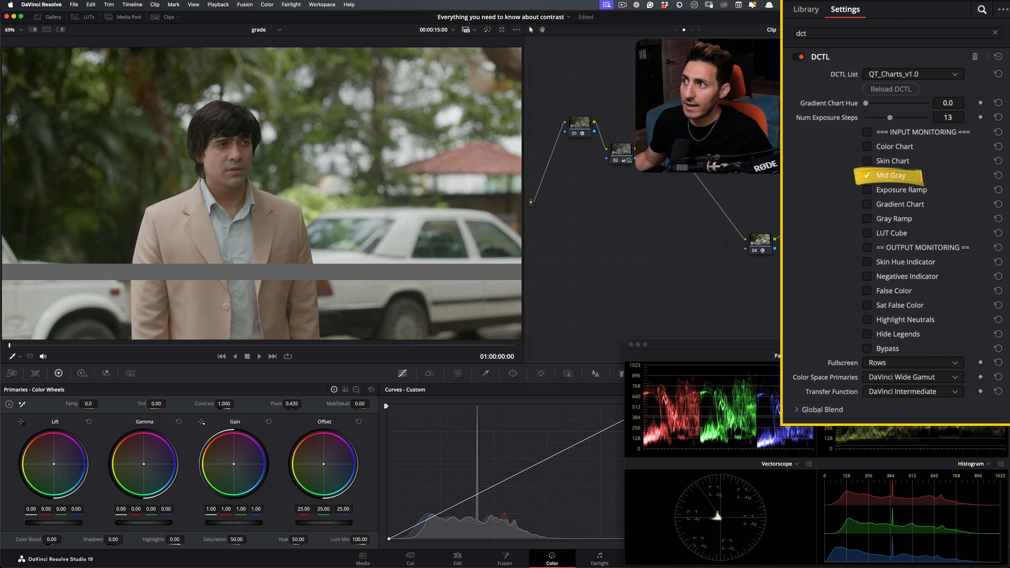
# Add a serial node after node 03, set its contrast to 1.404, and bypass and restore it repeatedly to compare mid-gray.
pyautogui.hotkey('alt', 's')
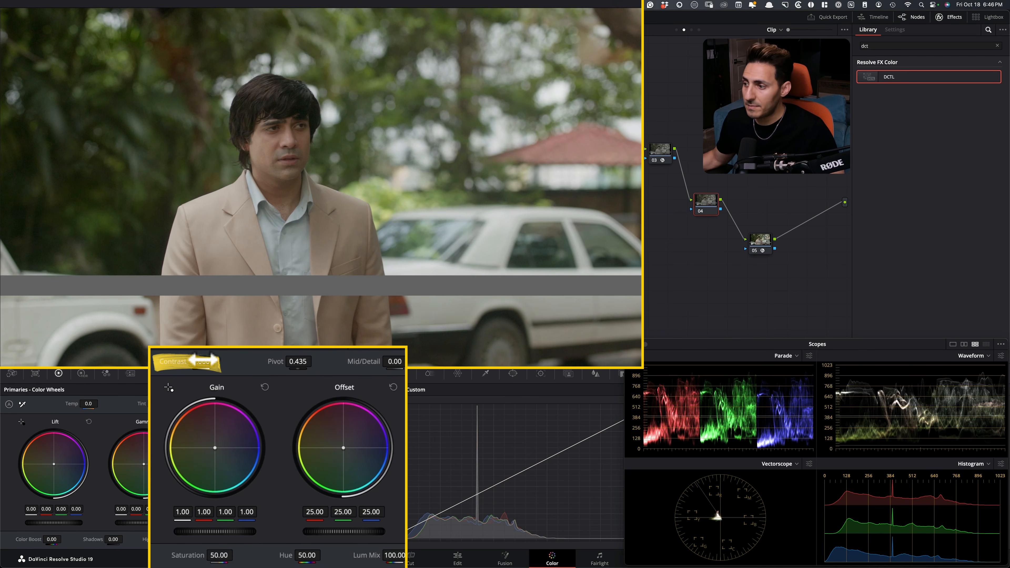
pyautogui.moveTo(218, 361); pyautogui.dragTo(218, 360)
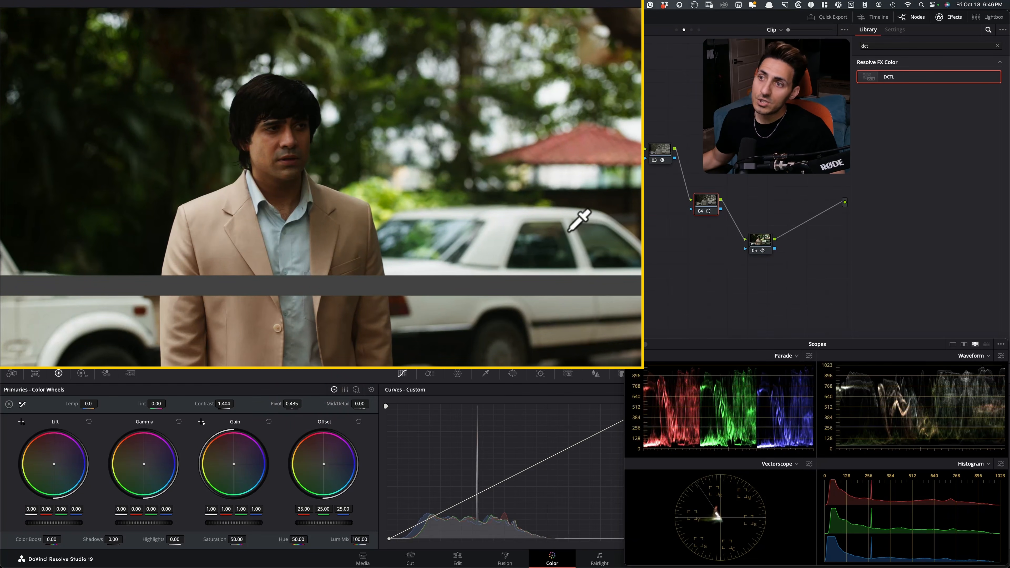
pyautogui.press('super+d')
pyautogui.press('super+d')
pyautogui.press('super+d')
pyautogui.press('super+d')
pyautogui.press('super+d')
pyautogui.press('super+d')
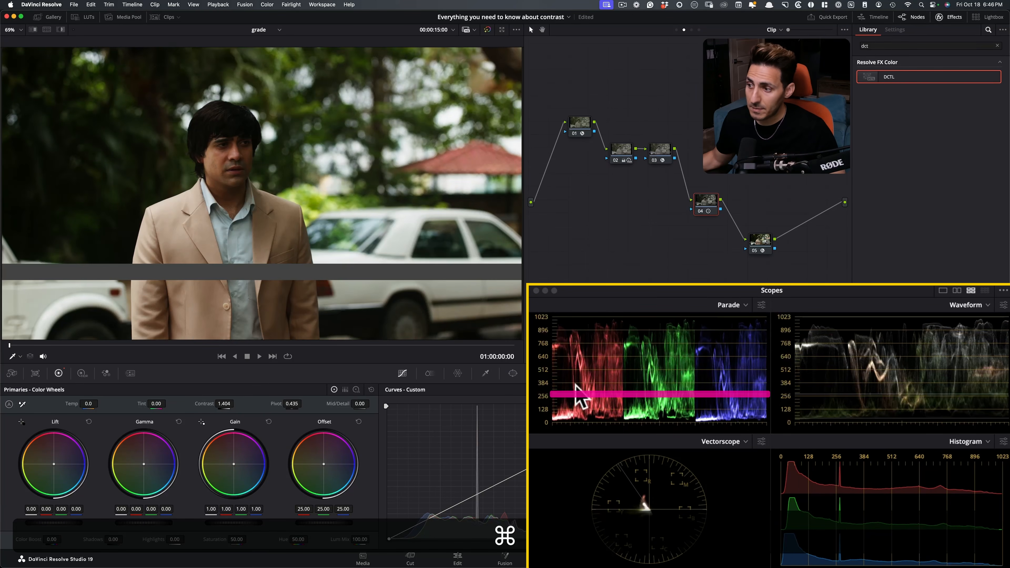
pyautogui.press('super+d')
pyautogui.press('super+d')
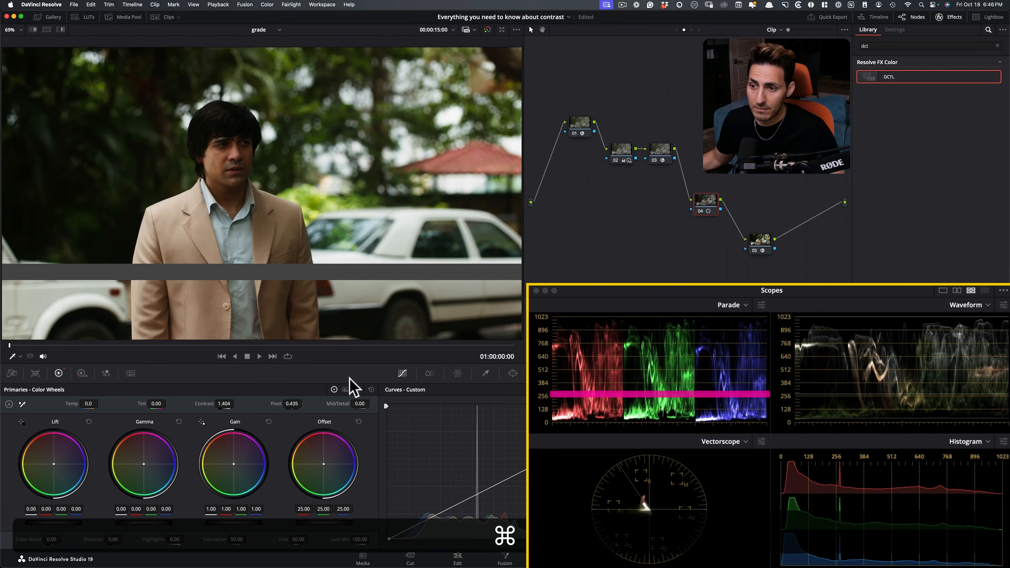
# Set node 04's pivot to 0.333 and compare the mid-gray bar with the node bypassed and enabled.
pyautogui.moveTo(303, 361); pyautogui.dragTo(264, 361)
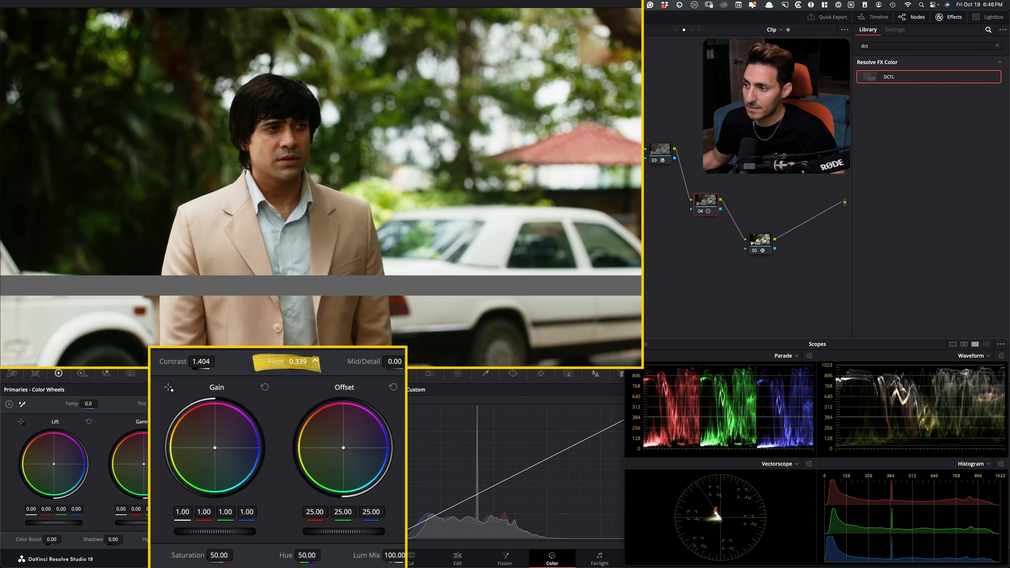
pyautogui.press('super+d')
pyautogui.press('super+d')
pyautogui.press('super+d')
pyautogui.press('super+d')
pyautogui.press('super+d')
pyautogui.press('super+d')
pyautogui.press('super+d')
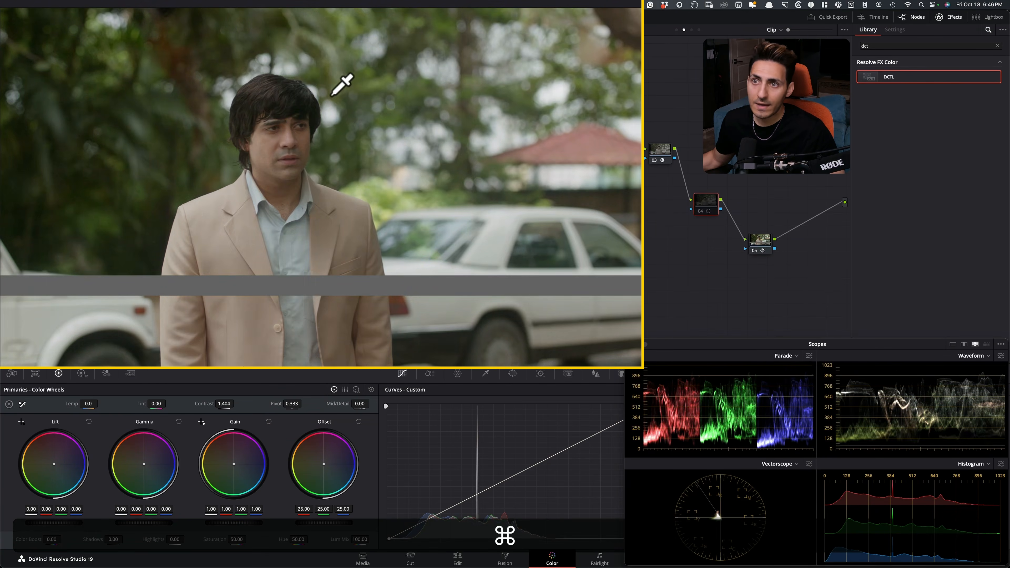
pyautogui.press('super+d')
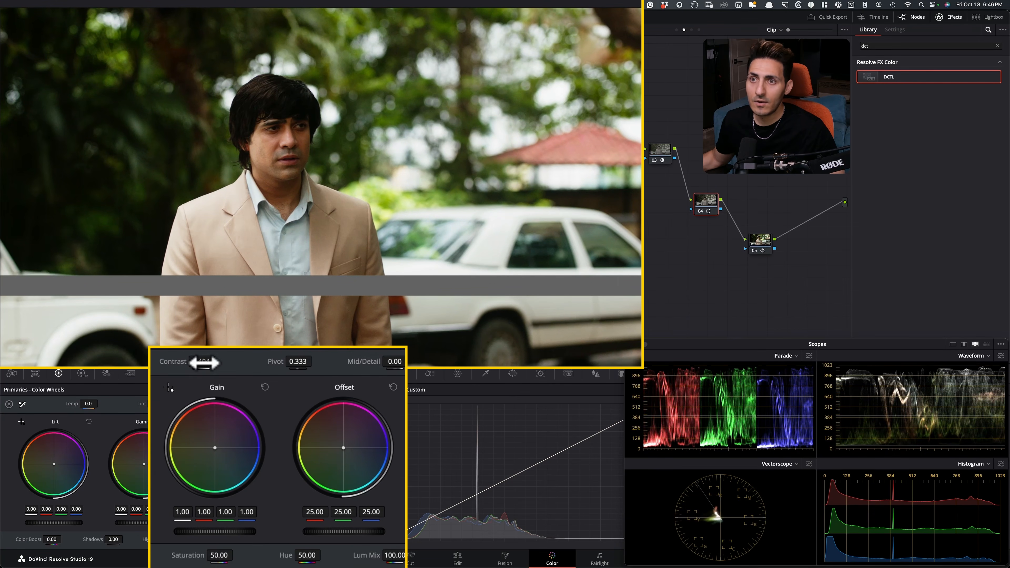
# Set node 04's contrast to 1.282 and compare the shot with and without the node in the enlarged viewer.
pyautogui.moveTo(207, 361); pyautogui.dragTo(218, 360)
pyautogui.press('super+d')
pyautogui.press('super+d')
pyautogui.hotkey('shift', 'f')
pyautogui.press('super+d')
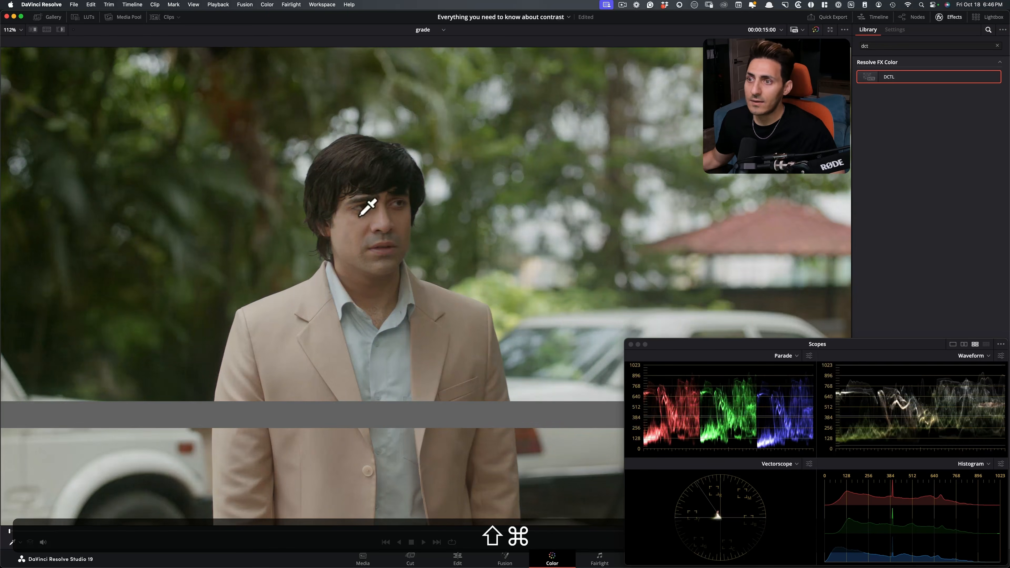
pyautogui.press('super+d')
pyautogui.press('super+d')
pyautogui.press('super+d')
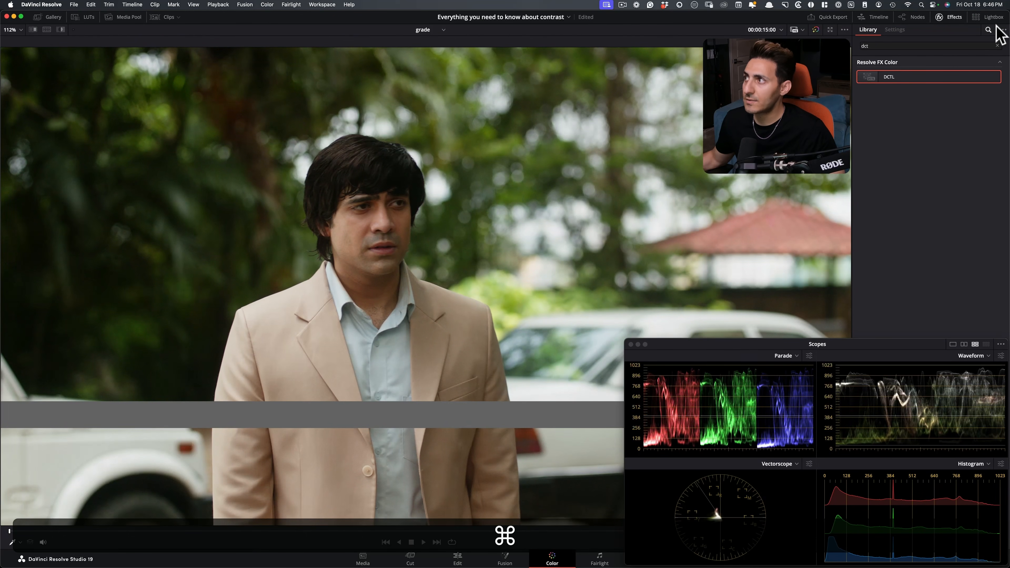
# Hide the effects library, compare the shot with node 04 on and off, and return to the normal viewer layout.
pyautogui.click(987, 30)
pyautogui.click(962, 26)
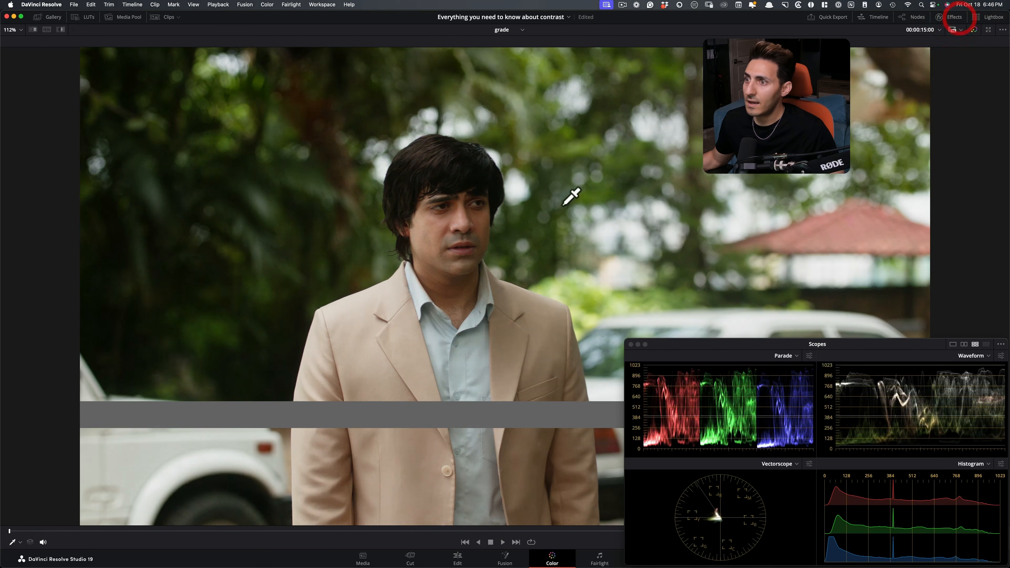
pyautogui.press('super+d')
pyautogui.press('super+d')
pyautogui.press('super+d')
pyautogui.press('shift+super+f')
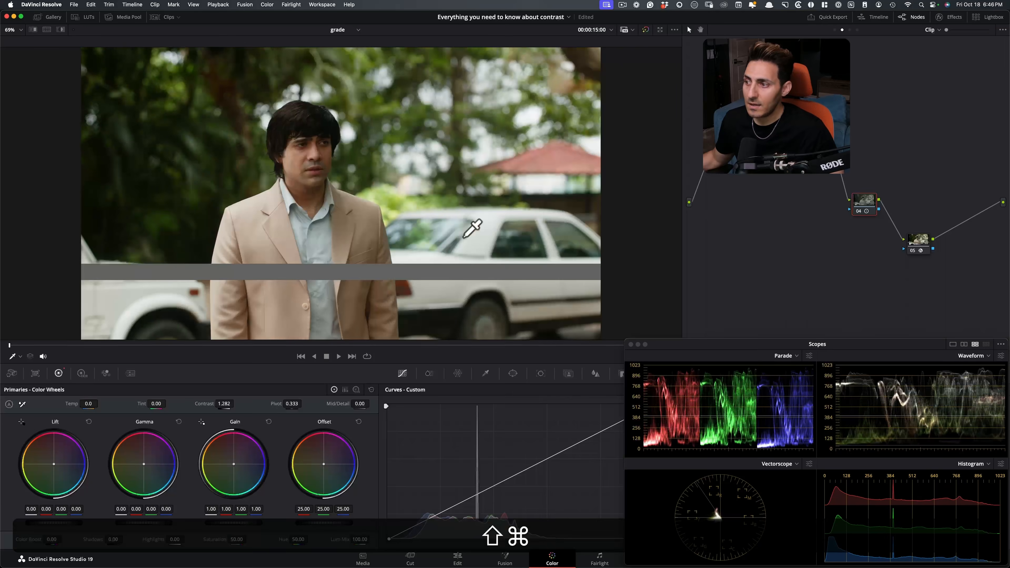
# Reset node 04, set lift to -0.06, gamma to -0.02 and gain to 1.38, and compare it with the node bypassed.
pyautogui.rightClick(866, 200)
pyautogui.click(892, 207)
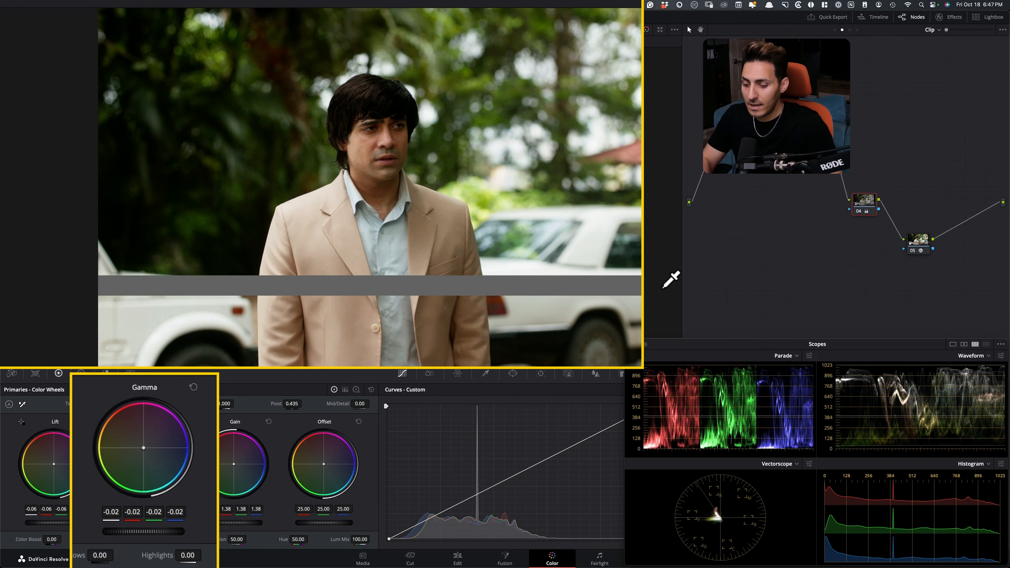
pyautogui.press('super+d')
pyautogui.press('super+d')
pyautogui.press('super+d')
pyautogui.press('super+d')
pyautogui.press('super+d')
pyautogui.press('super+d')
pyautogui.press('super+d')
pyautogui.press('super+d')
pyautogui.press('super+d')
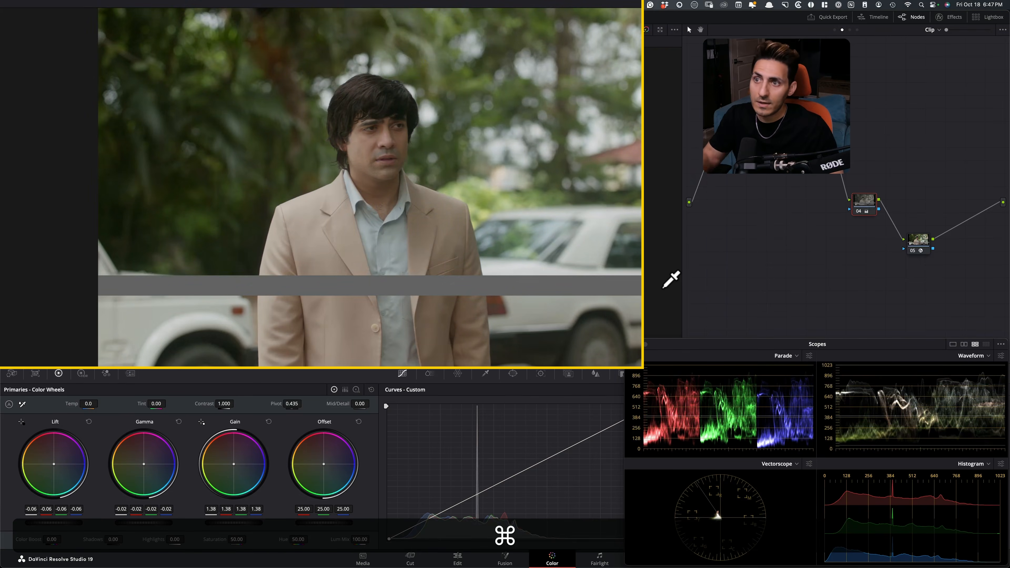
pyautogui.press('super+d')
pyautogui.press('super+d')
pyautogui.press('super+d')
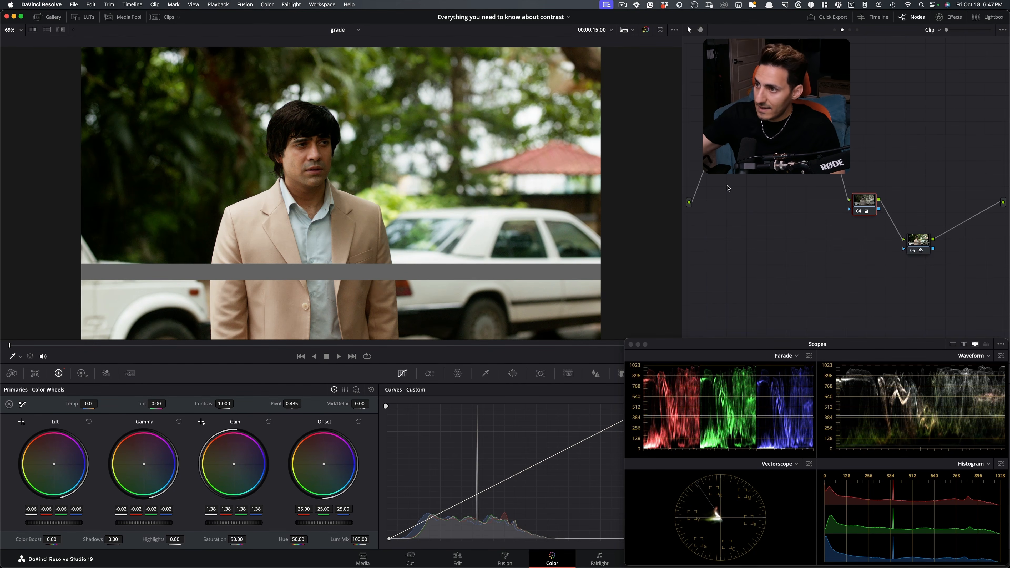
# Reset node 04, step through its history to review the contrast and pivot grade, and reset the node again.
pyautogui.rightClick(868, 205)
pyautogui.click(878, 215)
pyautogui.press('super+z')
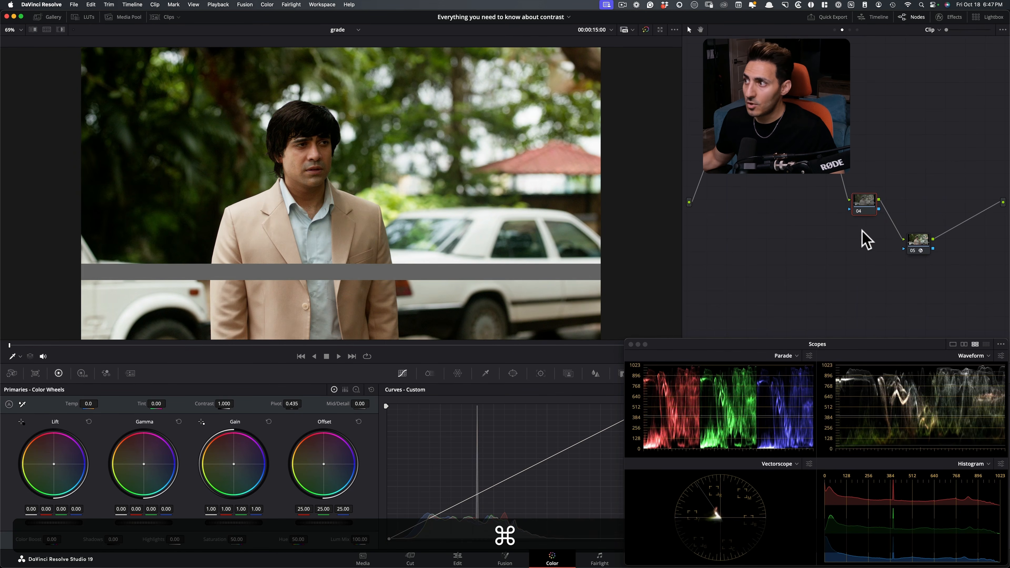
pyautogui.press('shift+super+z')
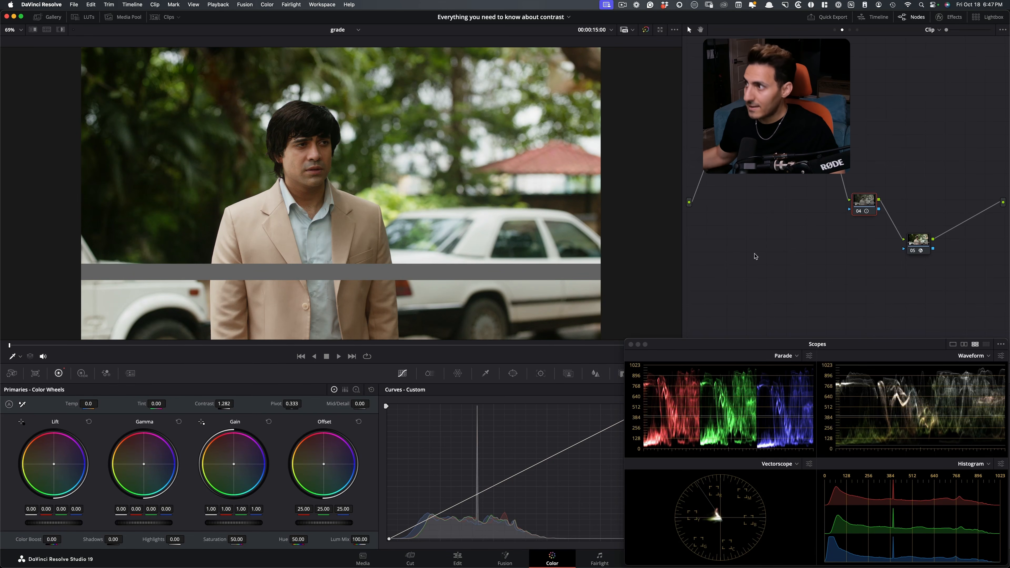
pyautogui.rightClick(864, 200)
pyautogui.click(889, 206)
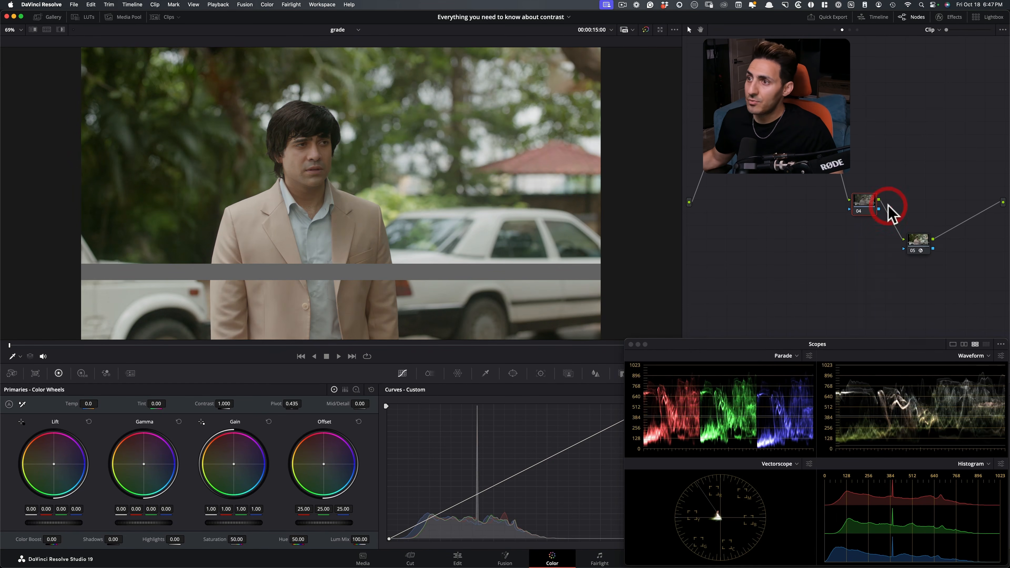
# Uncover the custom curve, anchor it at mid-gray, and shape an S-curve with raised highlights, lowered shadows and a slightly lifted black point.
pyautogui.moveTo(682, 350); pyautogui.dragTo(684, 146)
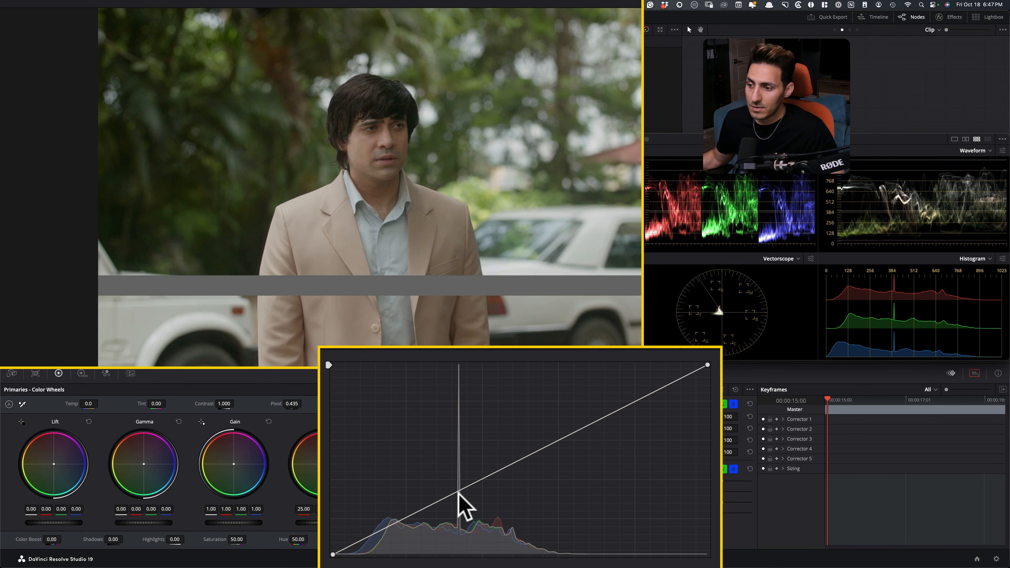
pyautogui.click(459, 491)
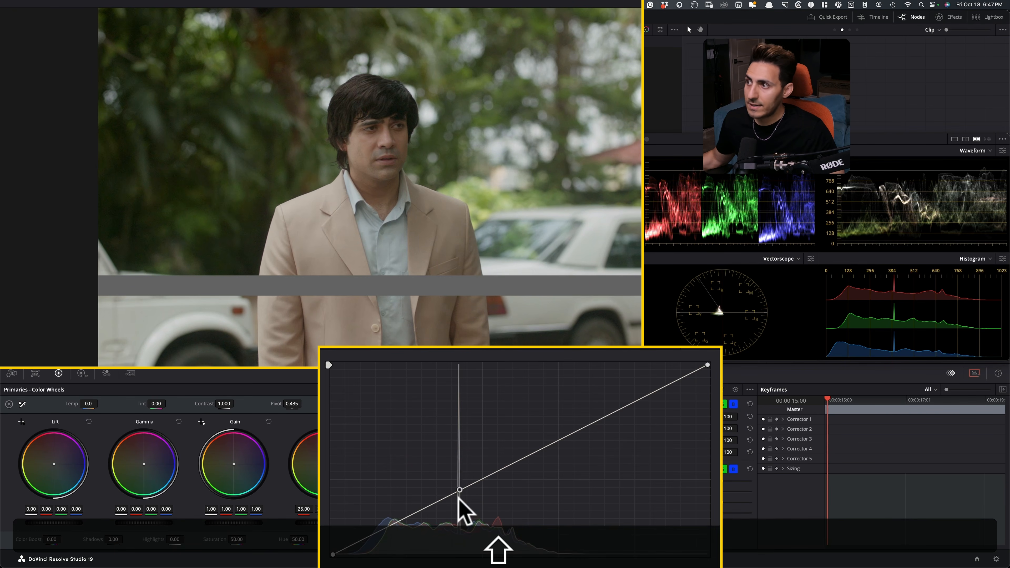
pyautogui.moveTo(576, 427); pyautogui.dragTo(571, 390)
pyautogui.moveTo(369, 536)
pyautogui.mouseDown()
pyautogui.moveTo(401, 546)
pyautogui.moveTo(387, 543)
pyautogui.mouseUp()
pyautogui.click(333, 548)
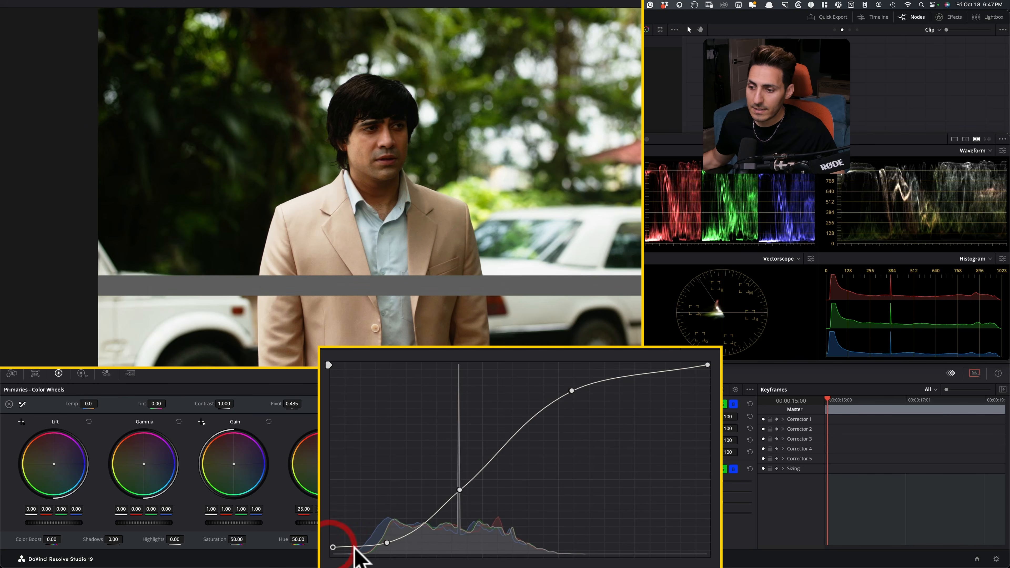
# Smooth the curve's toe with an extra shadow point and its shoulder with an extra highlight point.
pyautogui.click(358, 547)
pyautogui.moveTo(387, 543); pyautogui.dragTo(392, 538)
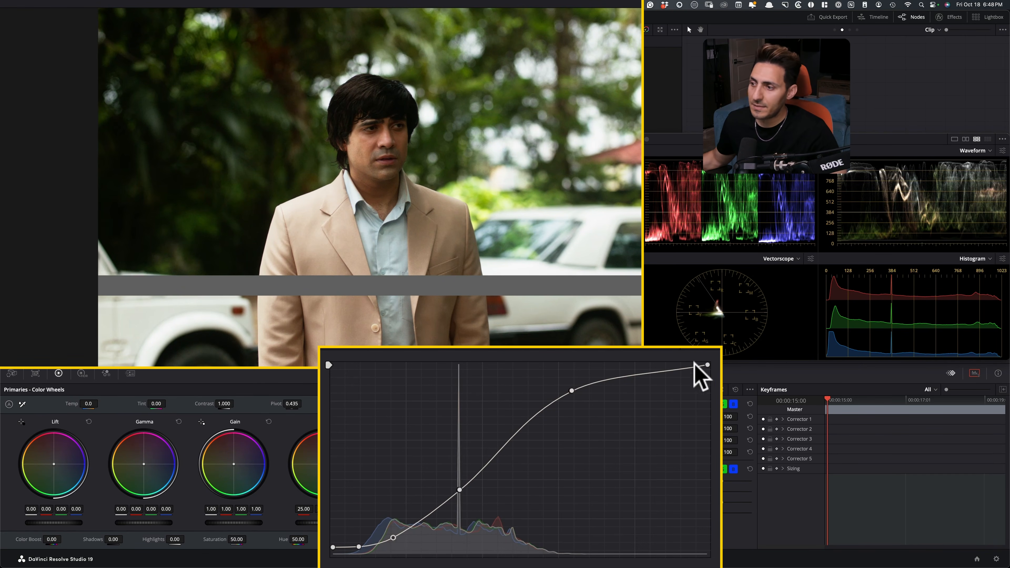
pyautogui.click(639, 370)
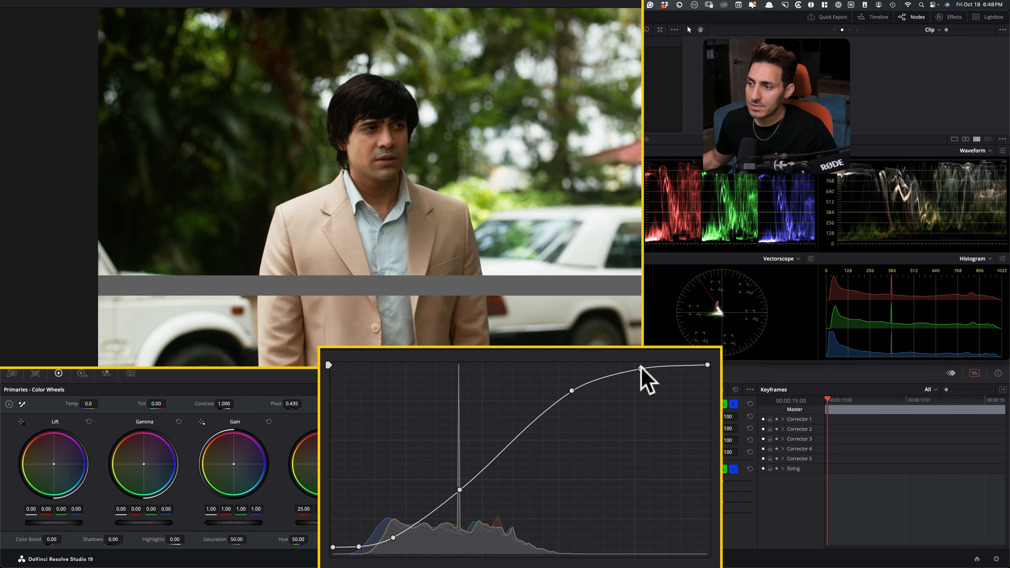
pyautogui.click(640, 368)
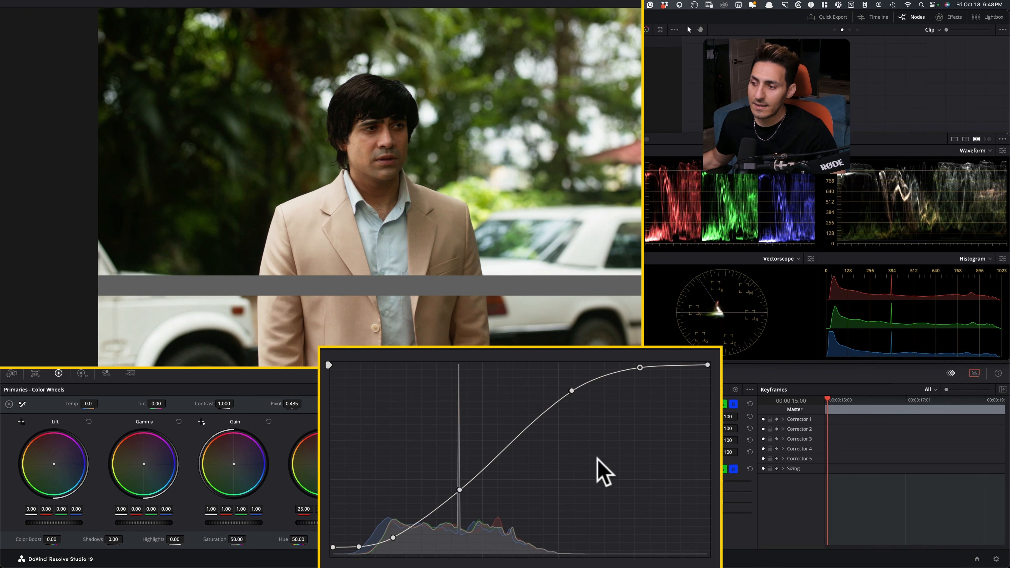
# Bypass and restore node 04 repeatedly against the scopes, nudging the curve's anchor point to hold mid-gray in place.
pyautogui.press('super+d')
pyautogui.press('super+d')
pyautogui.press('super+d')
pyautogui.press('super+d')
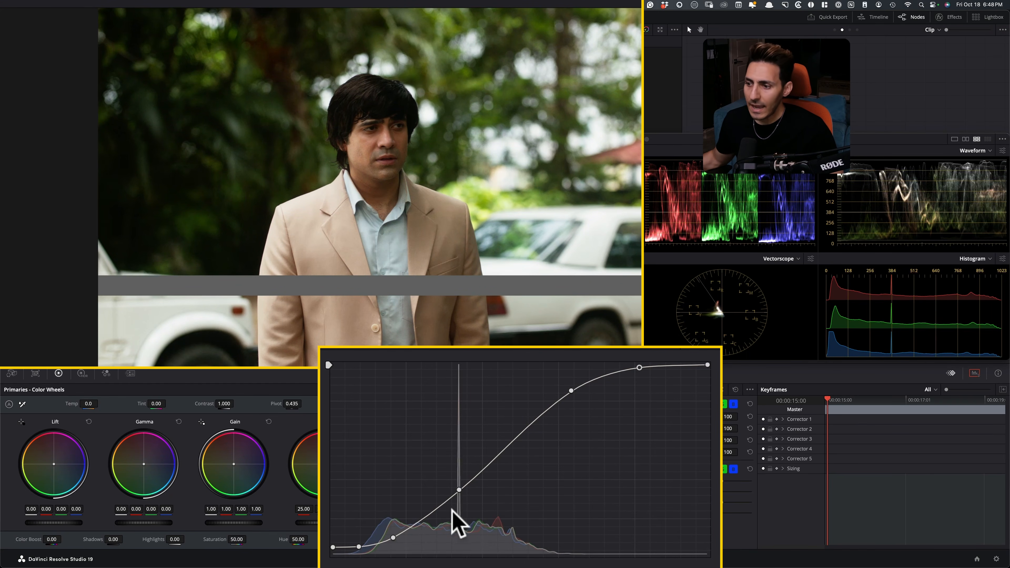
pyautogui.press('super+d')
pyautogui.press('super+d')
pyautogui.press('super+d')
pyautogui.press('super+d')
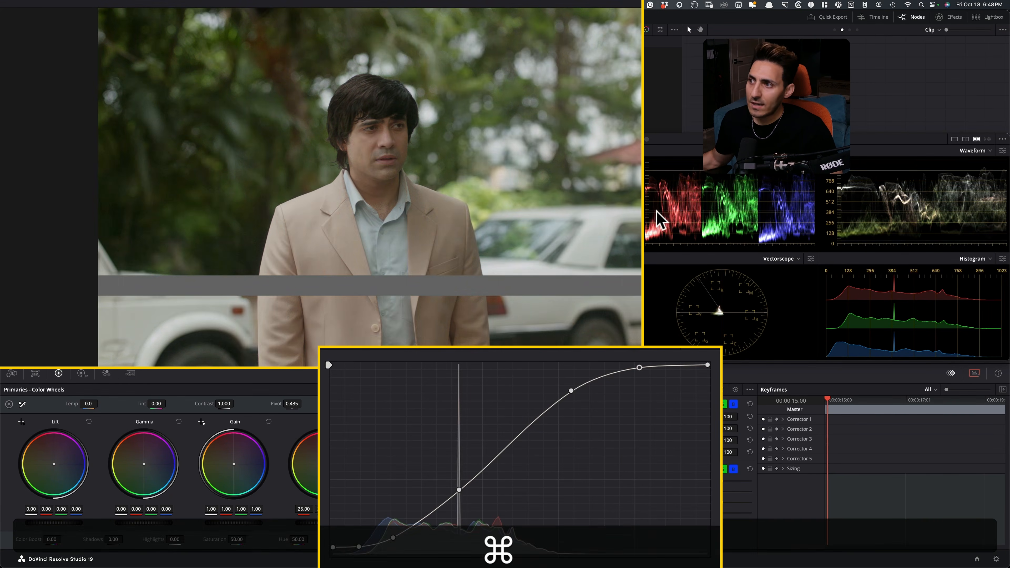
pyautogui.press('super+d')
pyautogui.press('super+d')
pyautogui.press('super+d')
pyautogui.press('super+d')
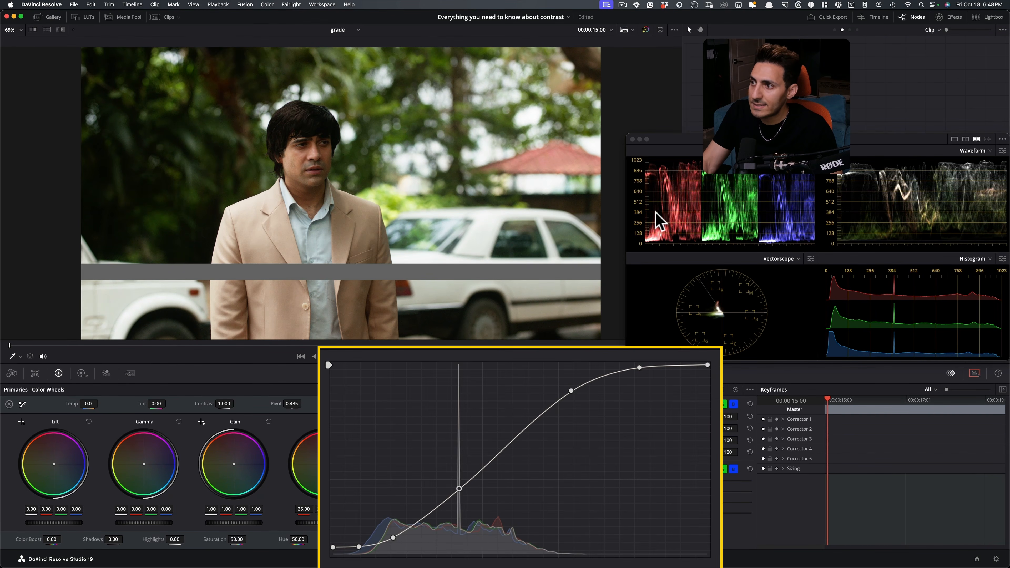
# Check mid-gray on the parade with the fine-tuned curve on and off, and move the Scopes window back over the keyframes area.
pyautogui.press('super+d')
pyautogui.press('super+d')
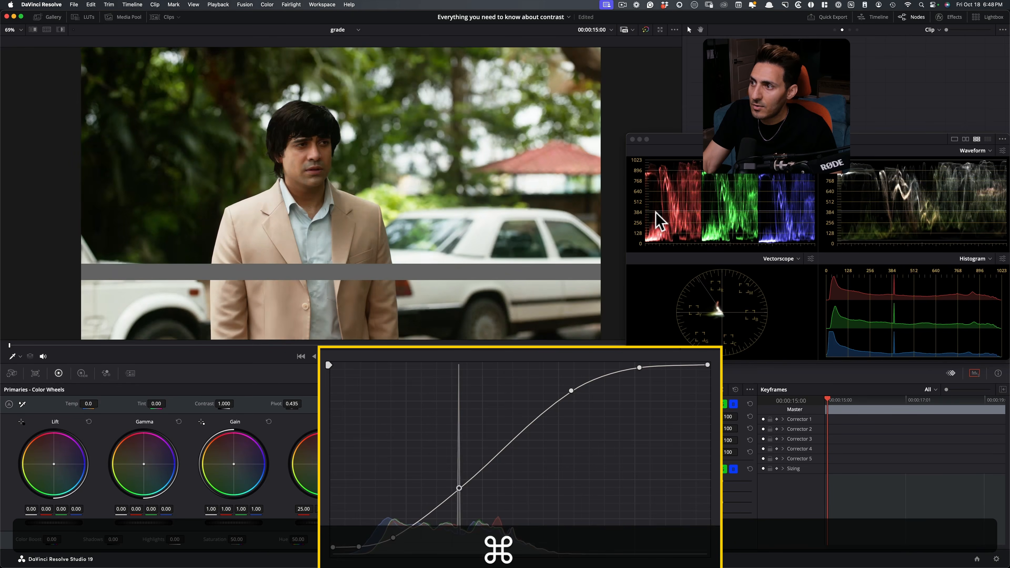
pyautogui.press('super+d')
pyautogui.press('super+d')
pyautogui.press('super+d')
pyautogui.press('super+d')
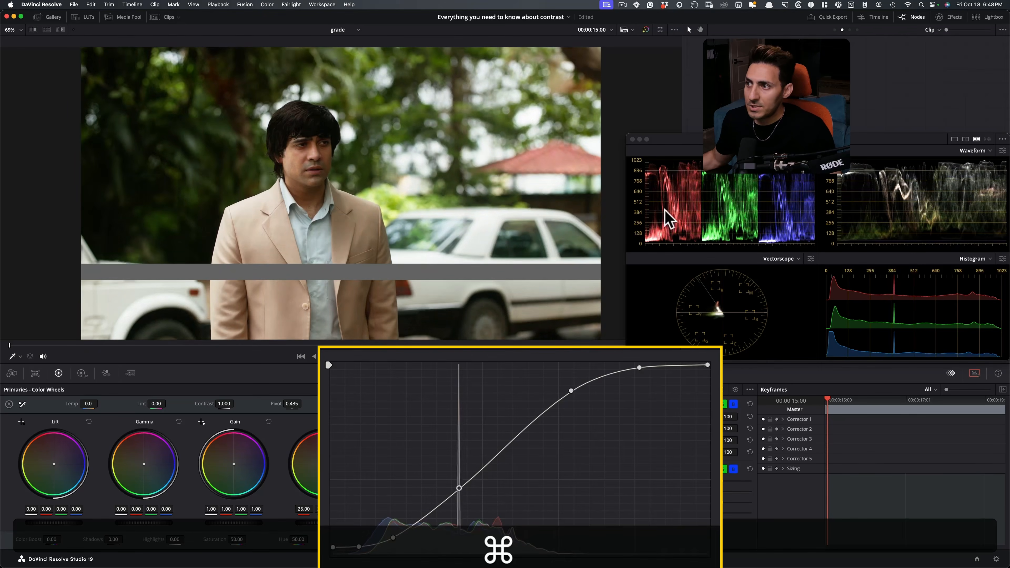
pyautogui.press('super+d')
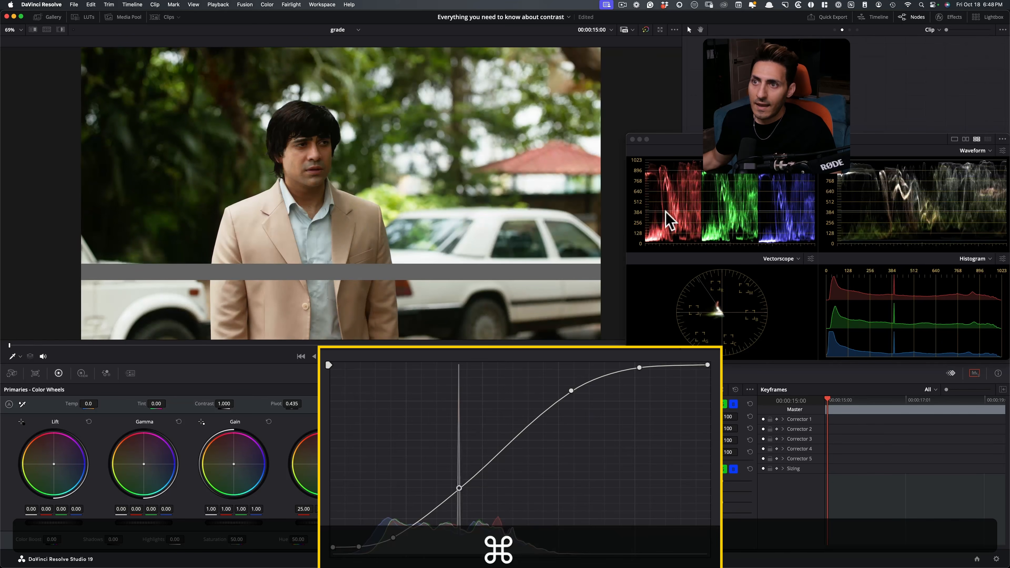
pyautogui.moveTo(699, 139); pyautogui.dragTo(697, 345)
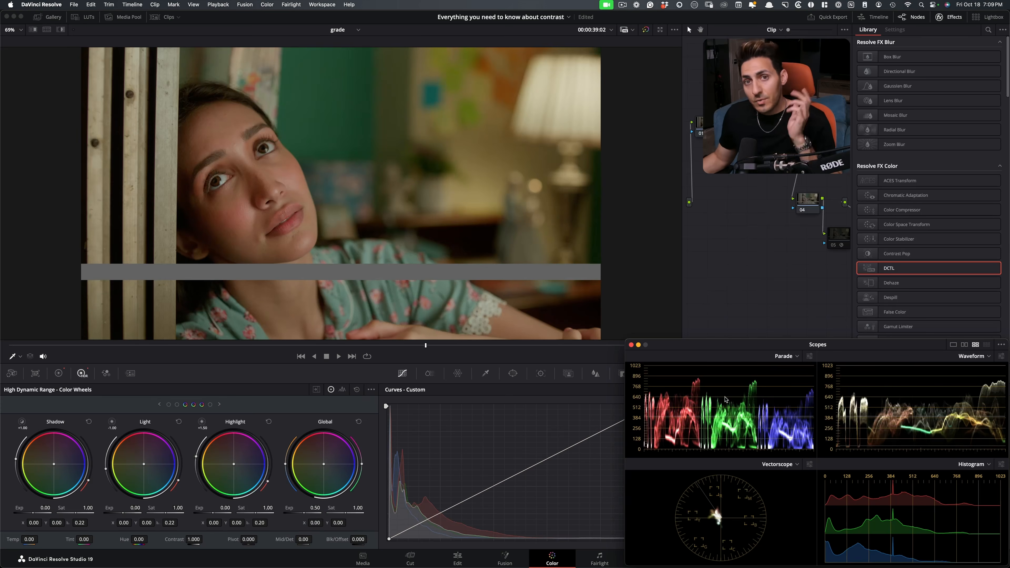
# Scrub through the close-up clip of the woman to examine the shot with its mid-gray chart.
pyautogui.moveTo(325, 345); pyautogui.dragTo(425, 368)
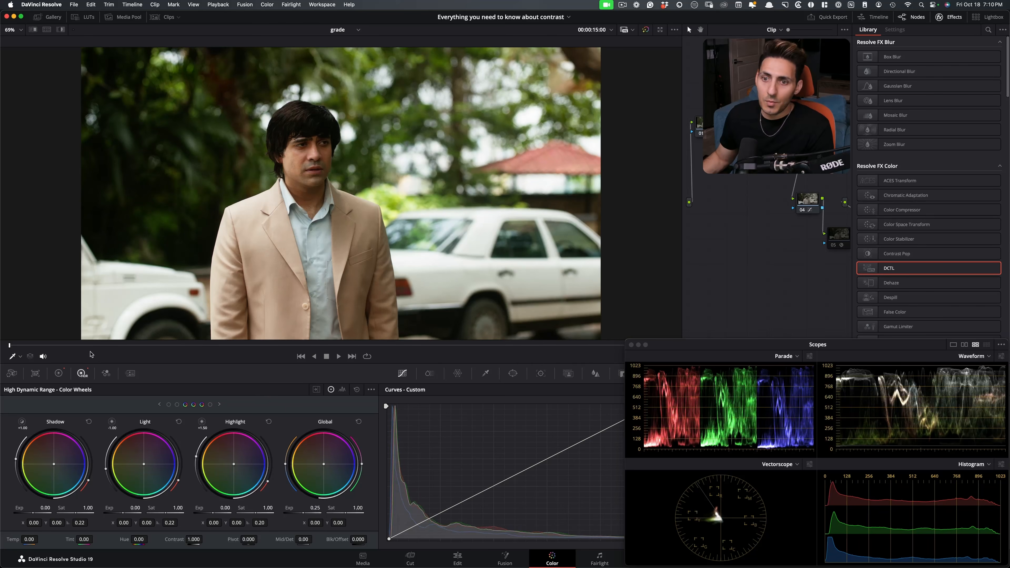
pyautogui.moveTo(119, 345); pyautogui.dragTo(416, 359)
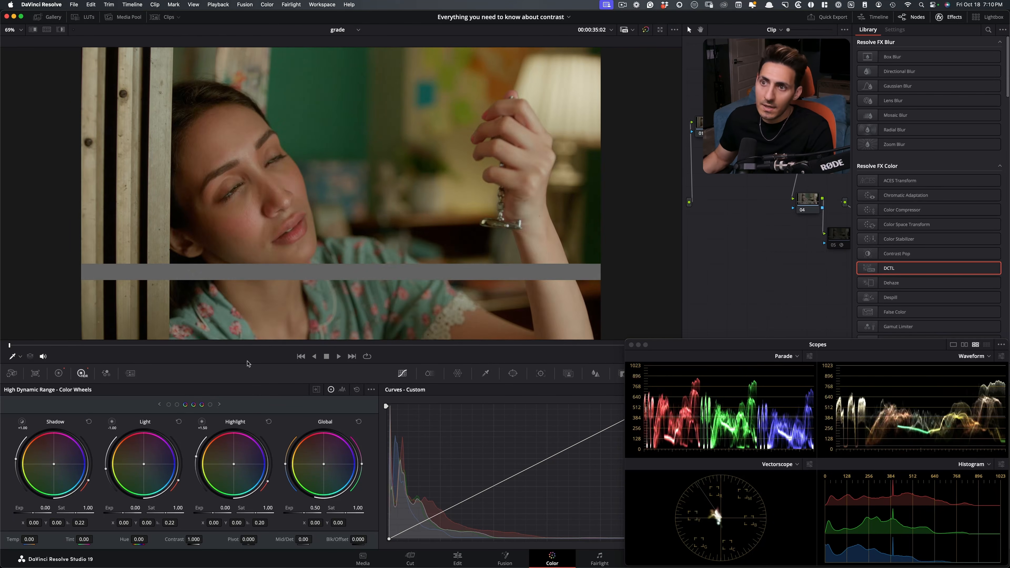
pyautogui.moveTo(180, 353); pyautogui.dragTo(417, 355)
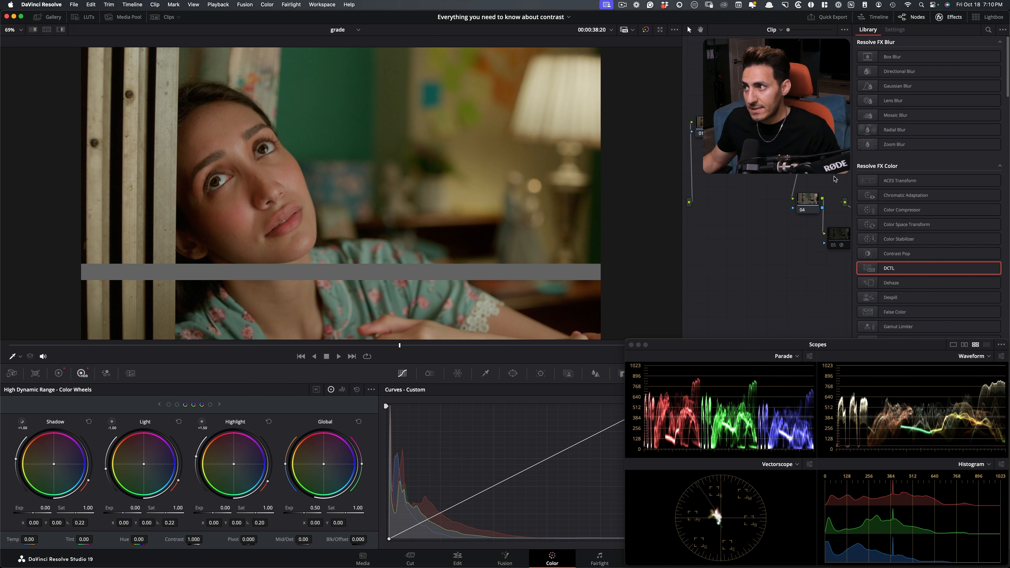
# Select node 04 of the close-up clip and toggle the grade repeatedly to compare the shot before and after.
pyautogui.click(804, 207)
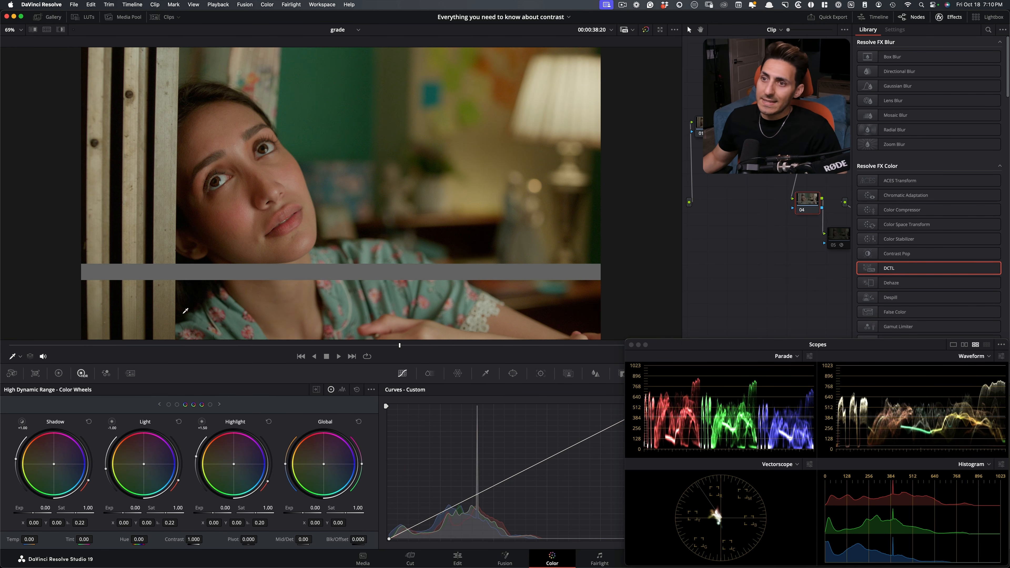
pyautogui.click(794, 130)
pyautogui.press('super+d')
pyautogui.press('super+d')
pyautogui.press('super+d')
pyautogui.press('super+d')
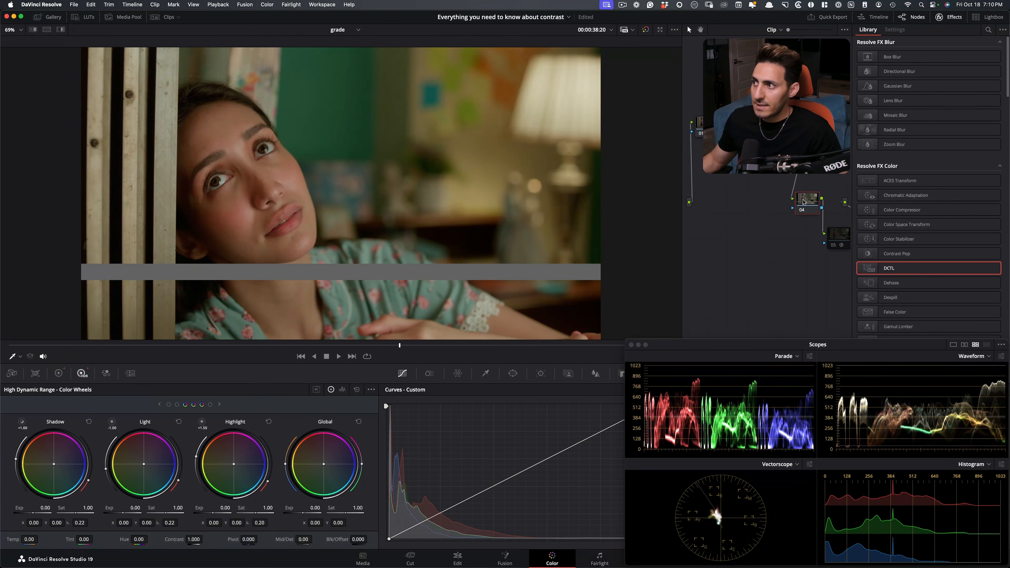
# Move the Scopes window above the keyframes area and shape node 04's custom curve with a raised black point, lowered shadows and lifted highlights.
pyautogui.moveTo(692, 345); pyautogui.dragTo(696, 169)
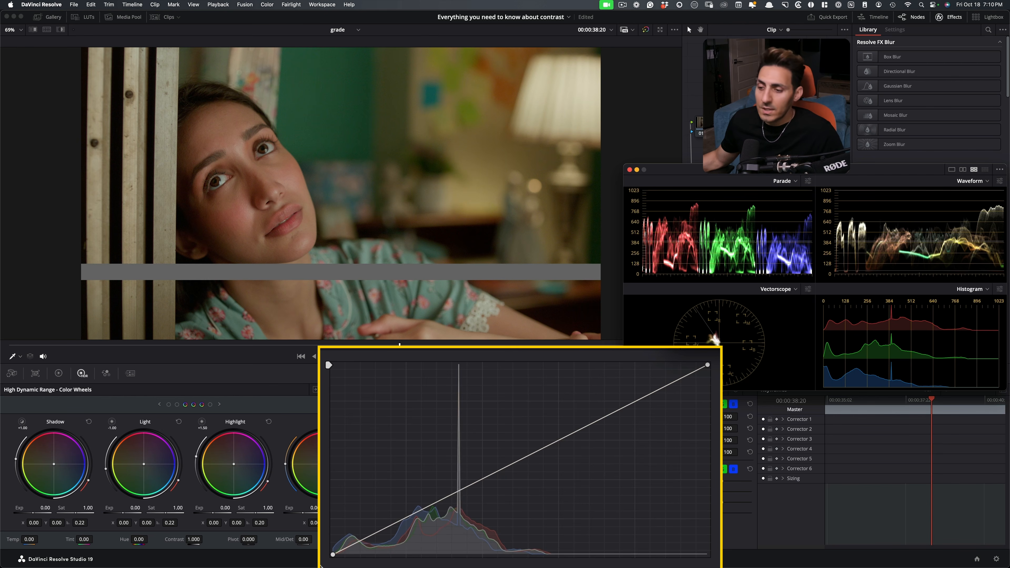
pyautogui.moveTo(333, 555); pyautogui.dragTo(331, 537)
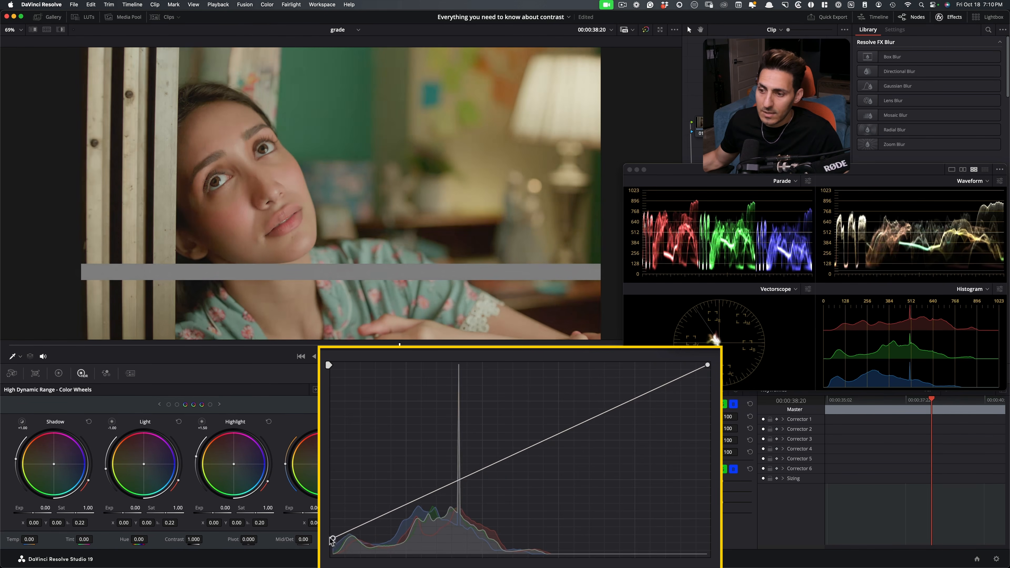
pyautogui.moveTo(364, 524); pyautogui.dragTo(395, 529)
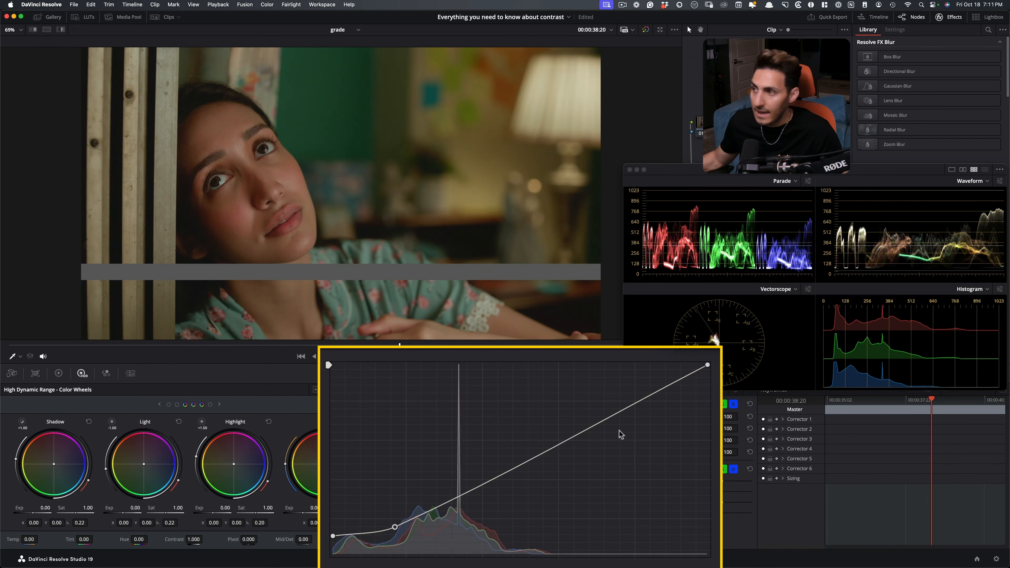
pyautogui.moveTo(640, 402); pyautogui.dragTo(633, 382)
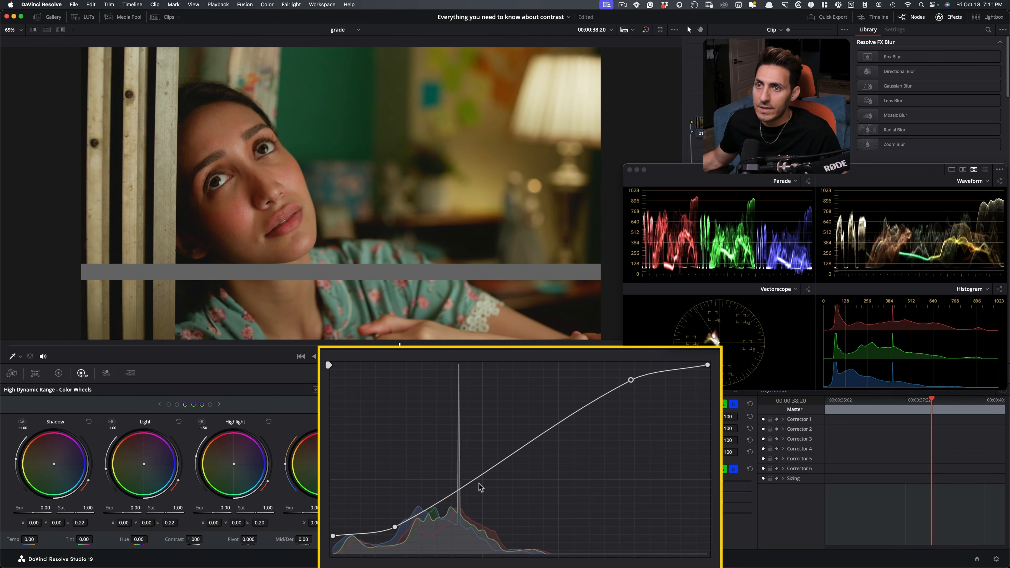
# Add curve points in the upper midtones, near mid-gray and in the lower tones, adjusting the shadow and mid-gray points to bring mid-gray back into place.
pyautogui.click(574, 411)
pyautogui.moveTo(574, 412); pyautogui.dragTo(573, 413)
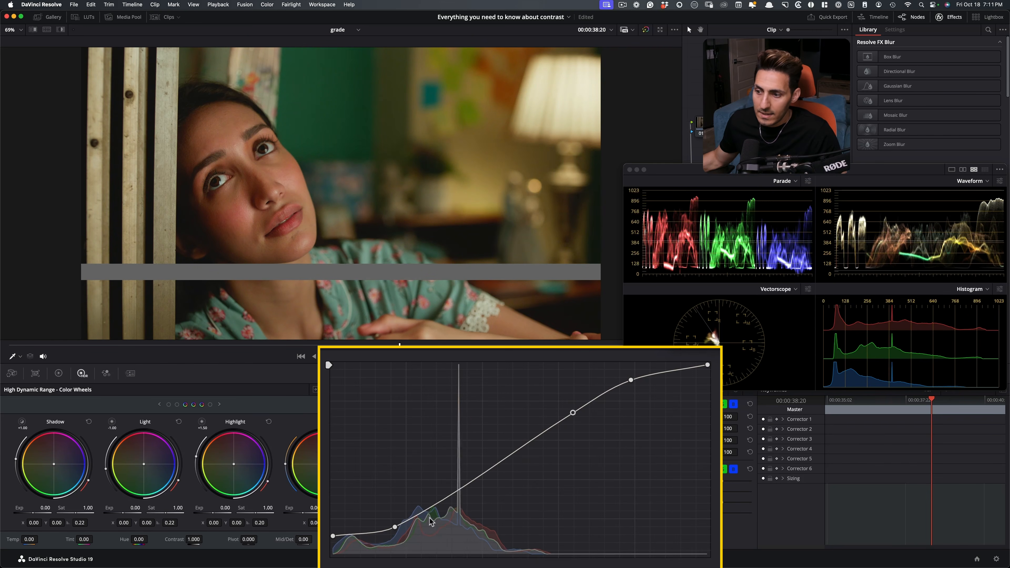
pyautogui.moveTo(395, 529); pyautogui.dragTo(376, 535)
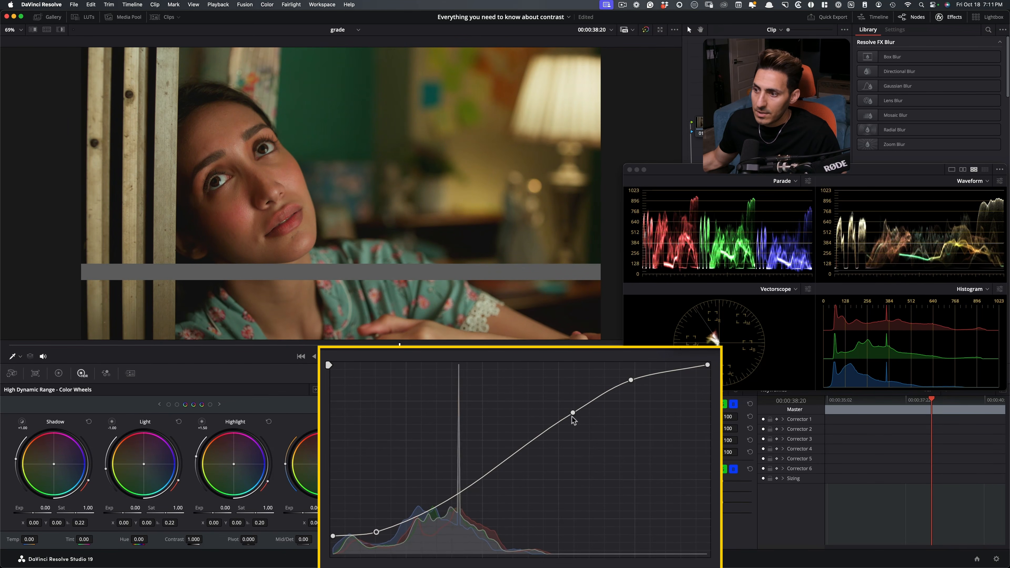
pyautogui.click(476, 481)
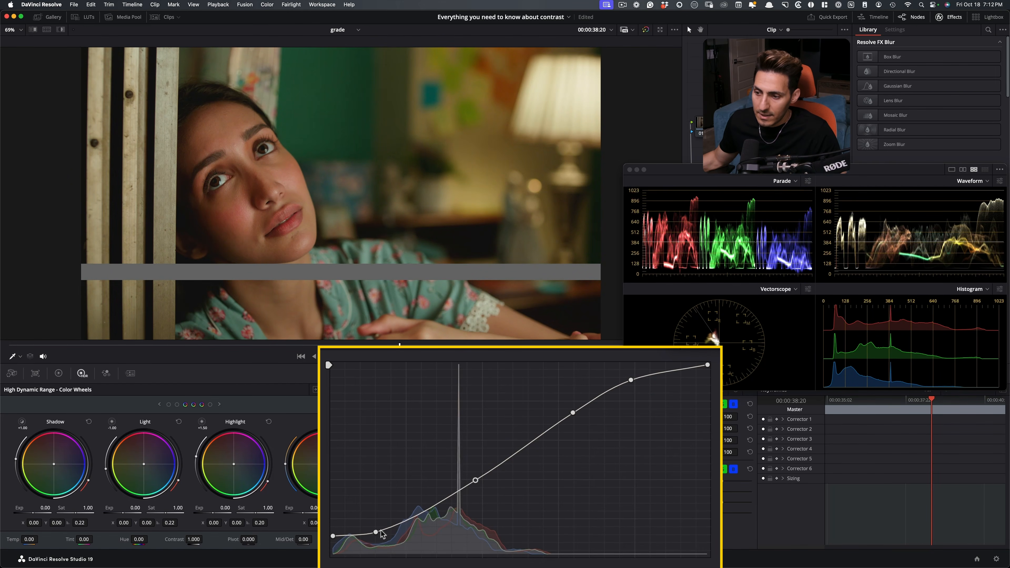
pyautogui.click(414, 518)
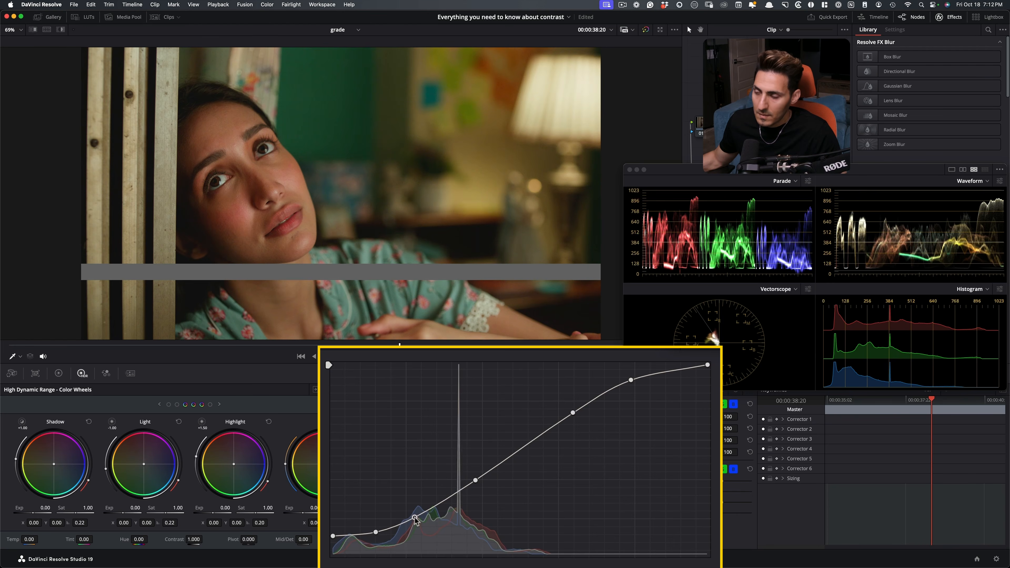
pyautogui.moveTo(477, 483); pyautogui.dragTo(482, 479)
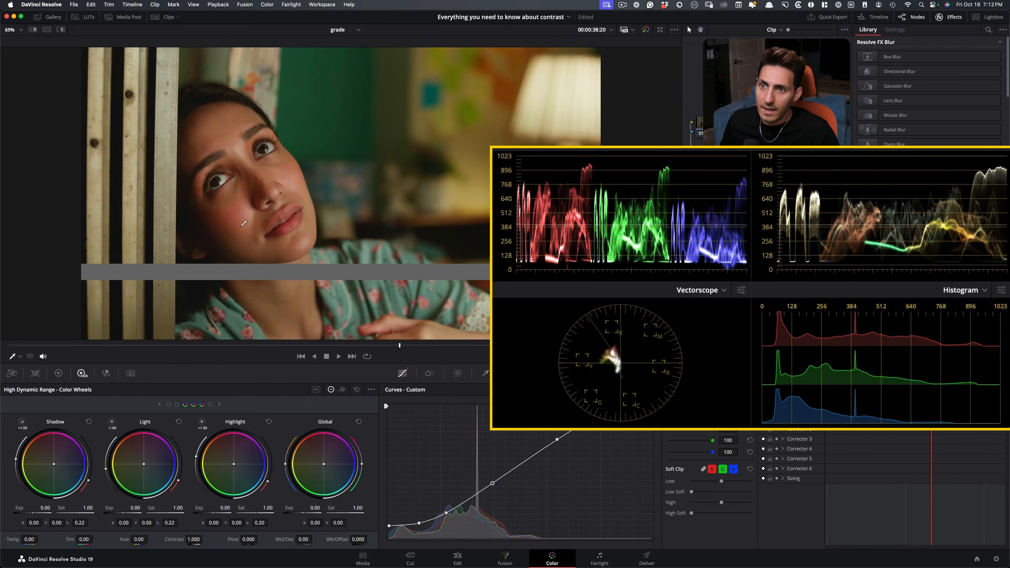
# Bypass and restore node 04 repeatedly to check mid-gray with the new curve, and move the Scopes window back over the keyframes area.
pyautogui.press('super+d')
pyautogui.press('super+d')
pyautogui.press('super+d')
pyautogui.moveTo(692, 171); pyautogui.dragTo(689, 346)
pyautogui.press('super+d')
pyautogui.press('super+d')
pyautogui.press('super+d')
pyautogui.press('super+d')
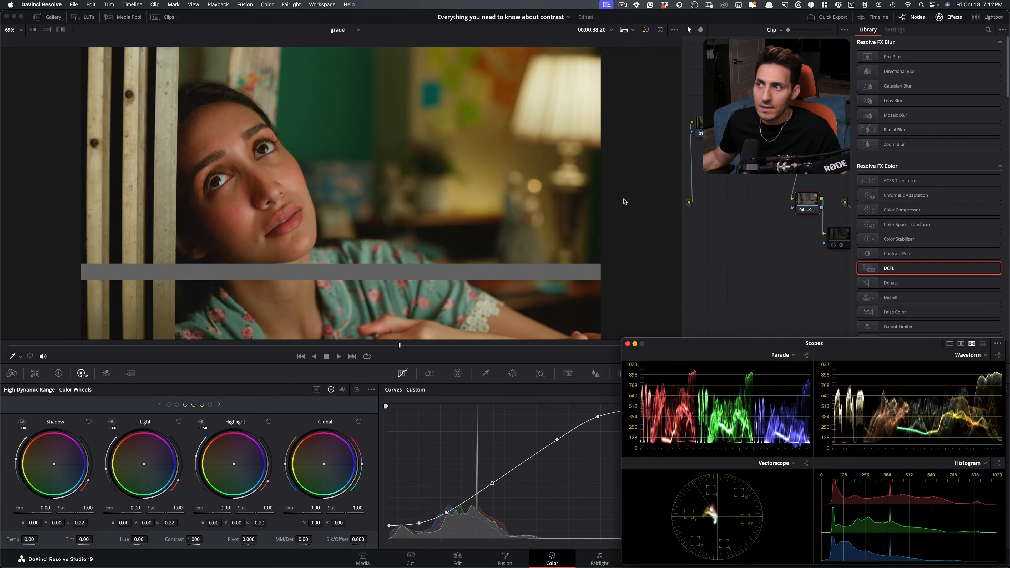
# Disable the mid-gray chart node on the close-up clip and reselect node 04.
pyautogui.click(791, 125)
pyautogui.press('super+d')
pyautogui.click(810, 200)
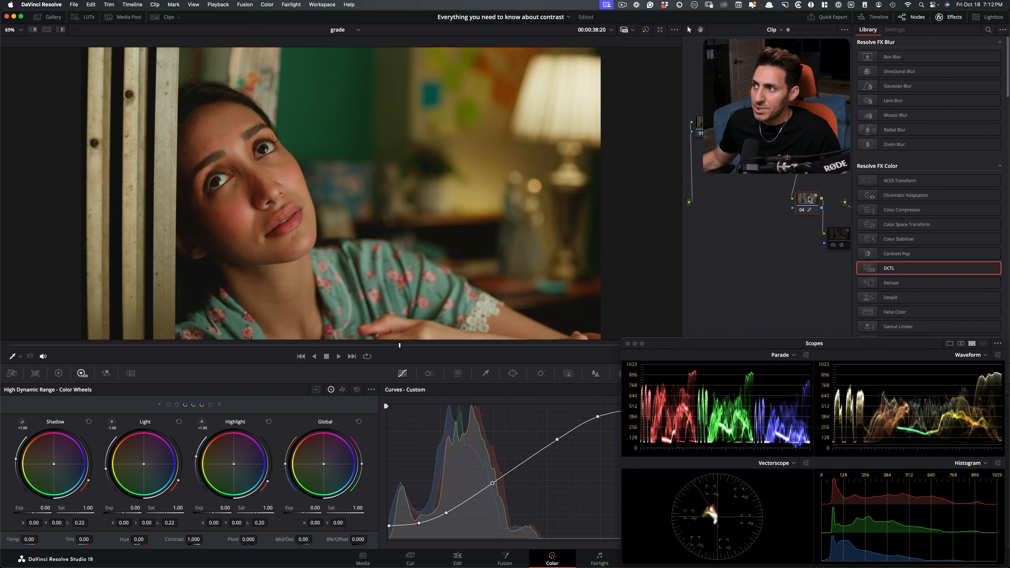
# Toggle node 04 repeatedly to compare the close-up with and without the custom curve, free of the chart overlay.
pyautogui.press('super+d')
pyautogui.press('super+d')
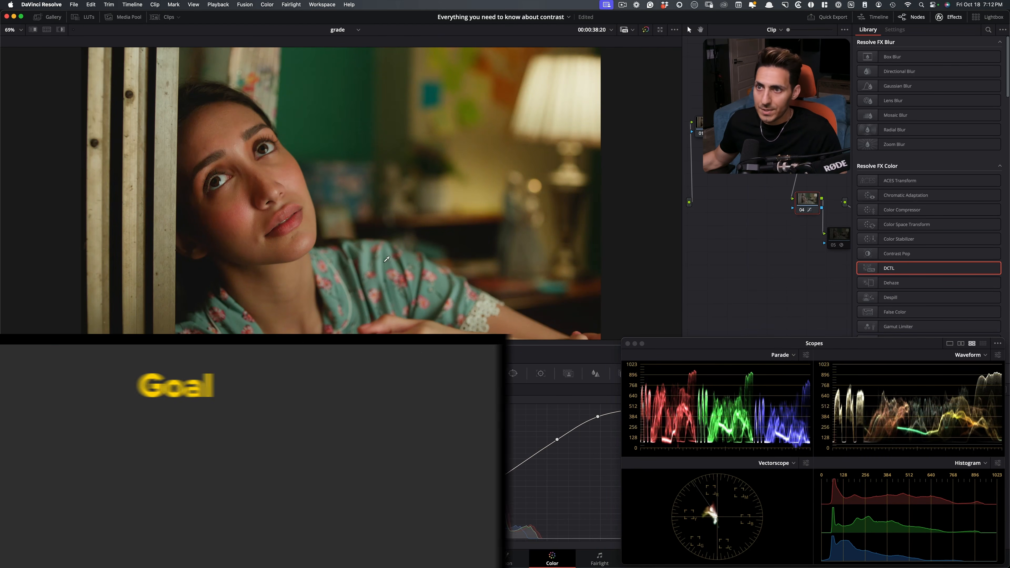
pyautogui.press('super+d')
pyautogui.press('super+d')
pyautogui.press('super+d')
pyautogui.press('super+d')
pyautogui.press('super+d')
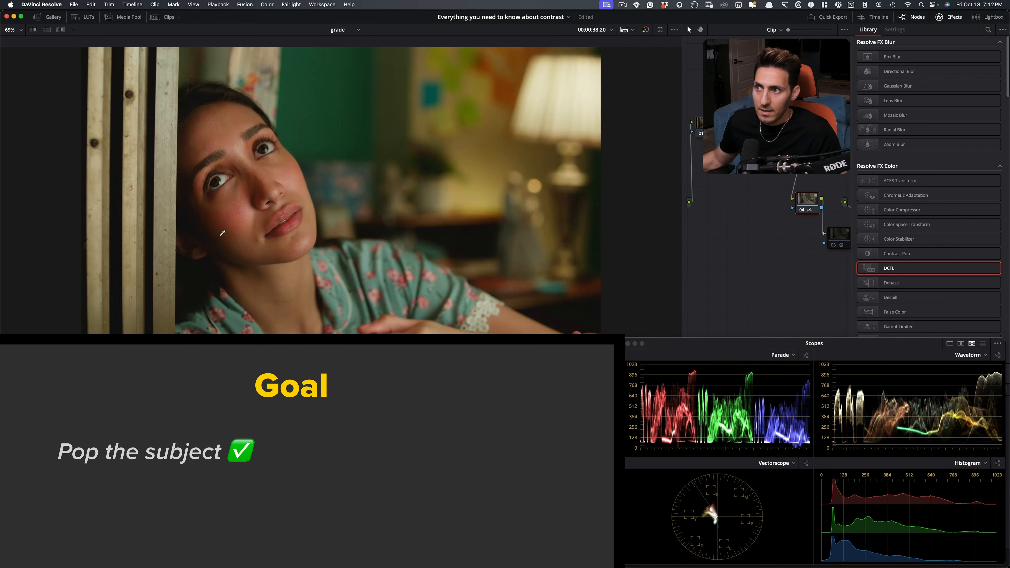
pyautogui.press('super+d')
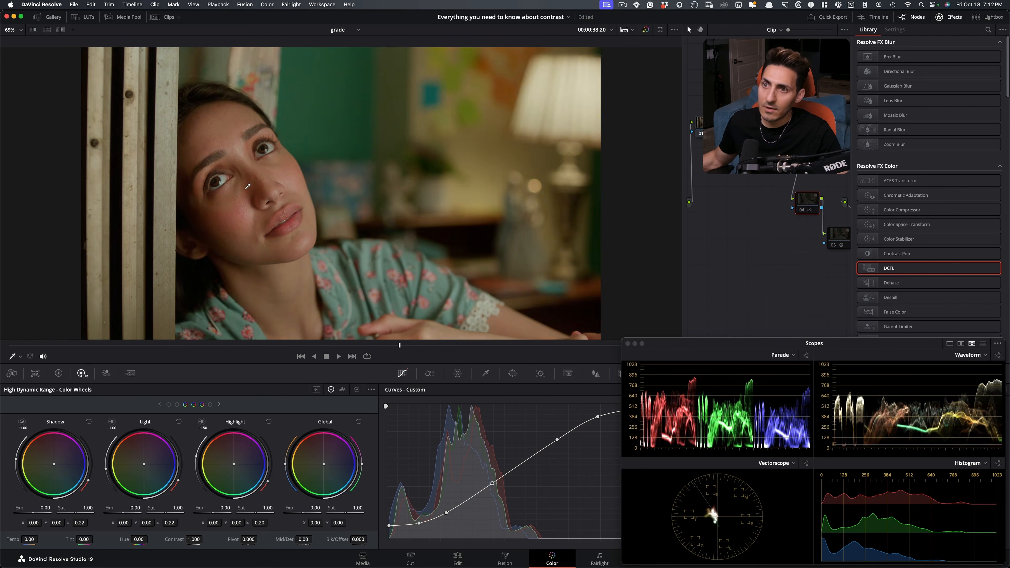
# Compare the curve on the clip of the man in the beige jacket with the close-up's curve, and park the close-up at 00:00:38:15.
pyautogui.press('Up')
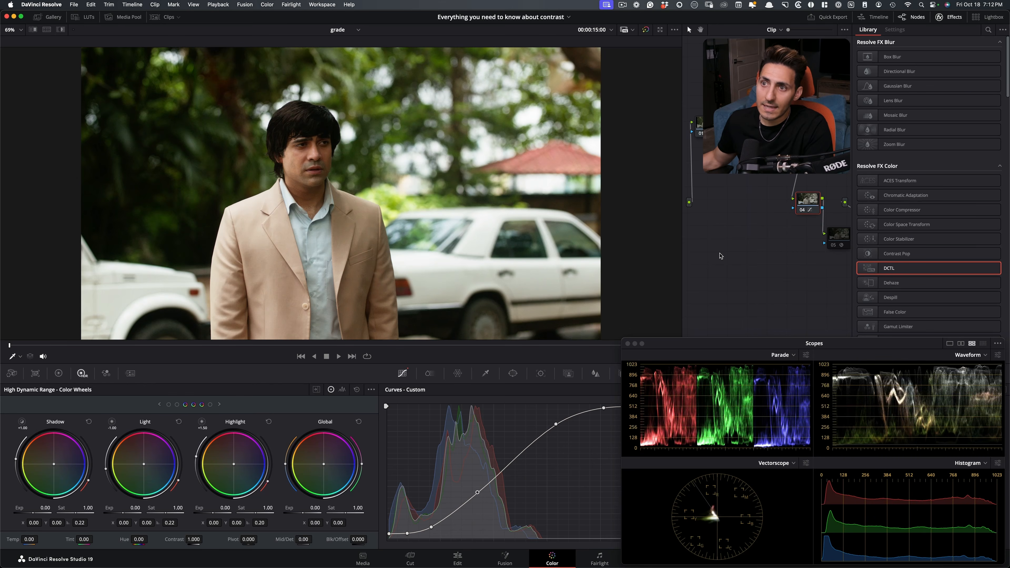
pyautogui.moveTo(353, 349); pyautogui.dragTo(362, 350)
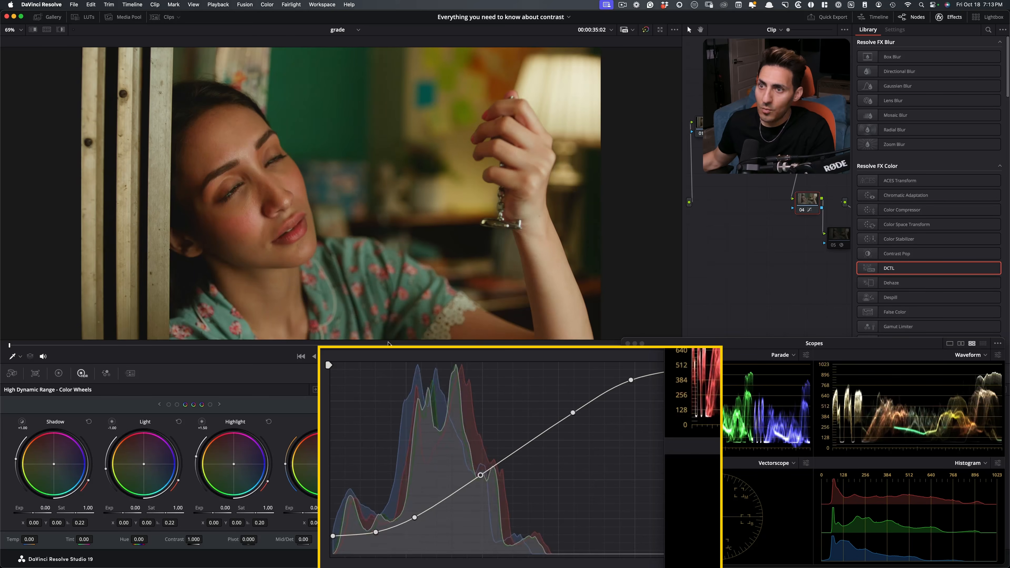
pyautogui.click(378, 344)
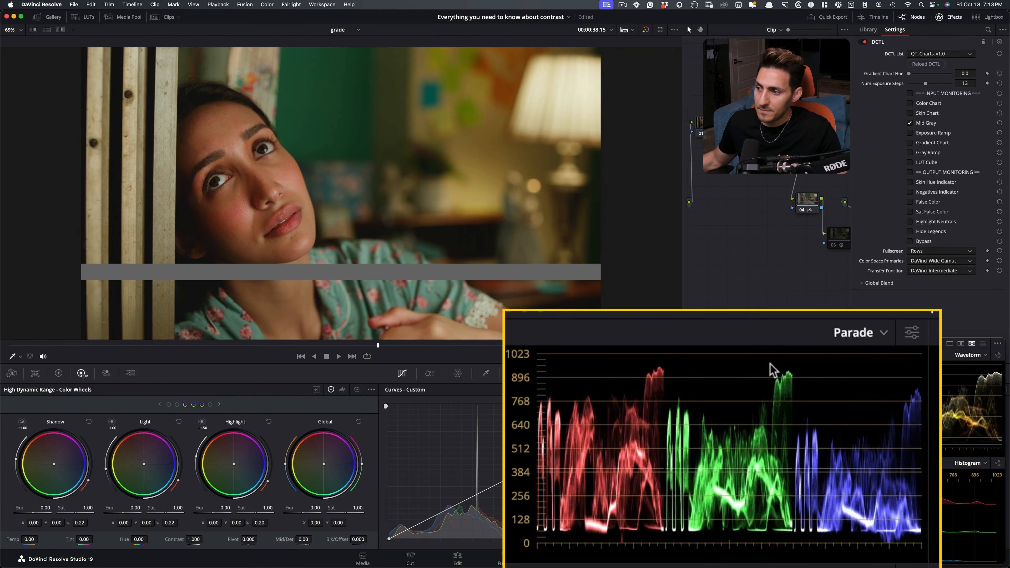
# Check the close-up's mid-gray on the parade with node 04 selected, and turn the mid-gray chart node off.
pyautogui.click(819, 201)
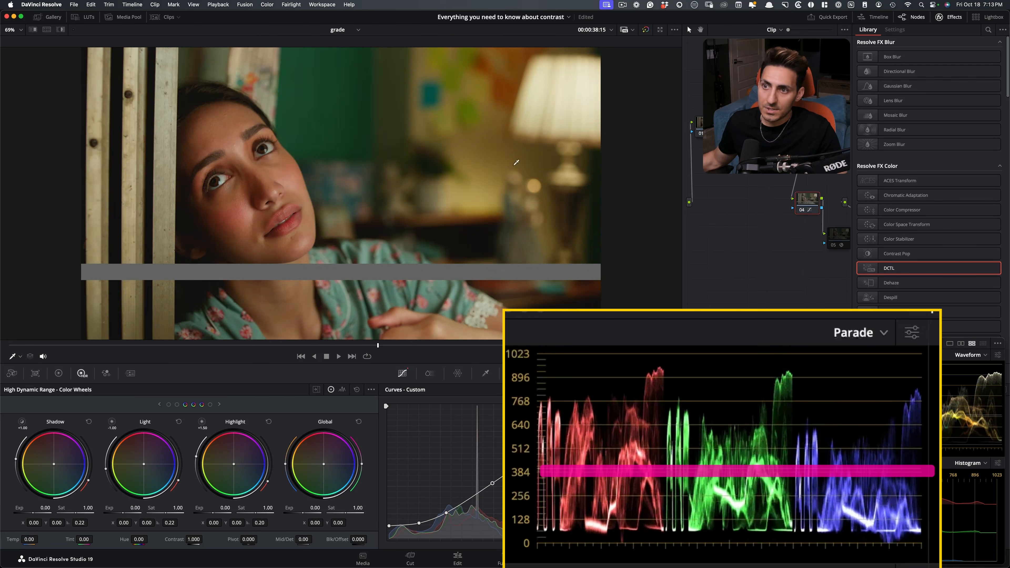
pyautogui.click(749, 127)
pyautogui.press('super+d')
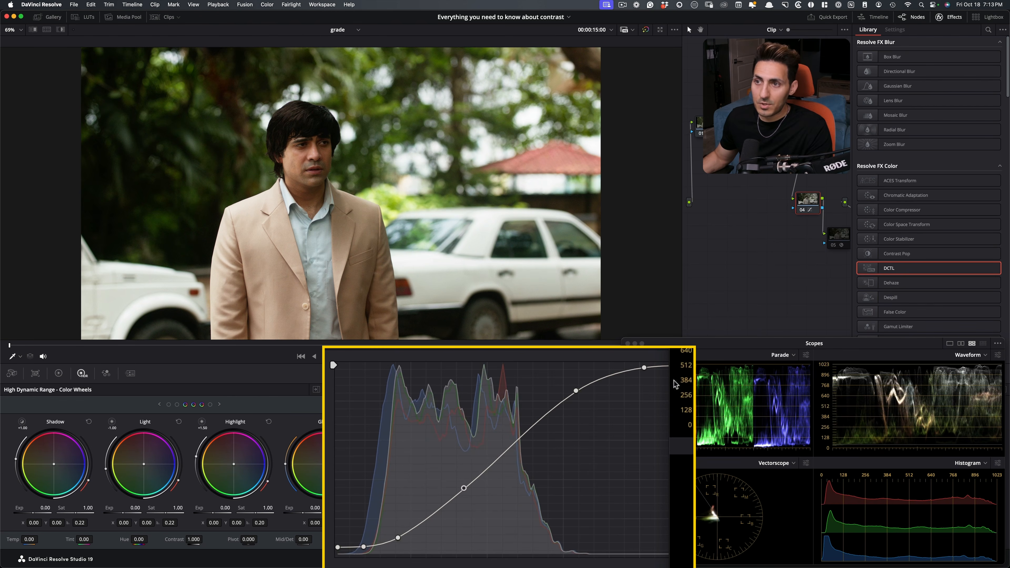
# Scrub through the clips and stop the close-up at 00:00:39:01 to review the shot and its curve.
pyautogui.moveTo(358, 344); pyautogui.dragTo(375, 344)
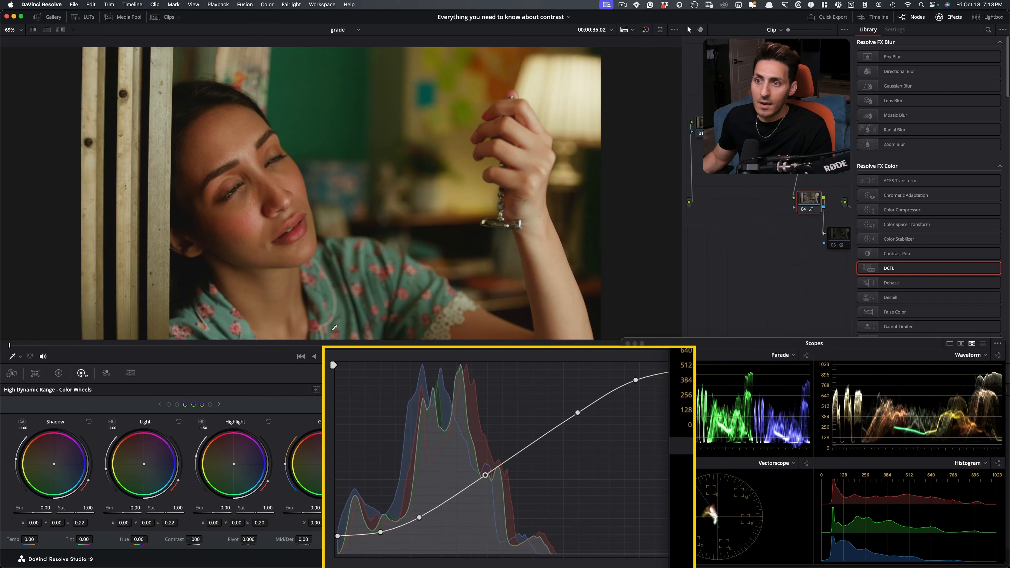
pyautogui.moveTo(338, 345); pyautogui.dragTo(421, 344)
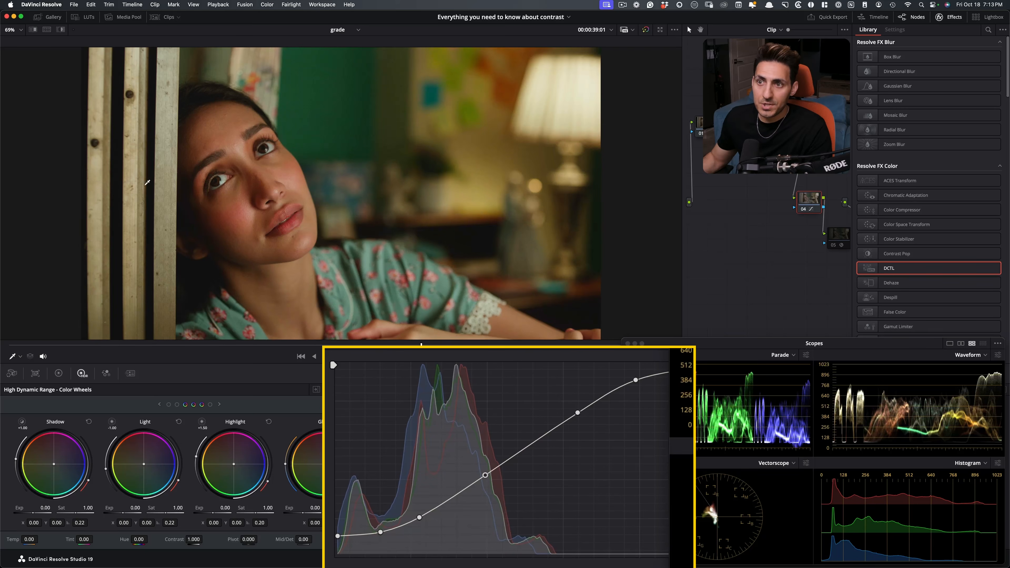